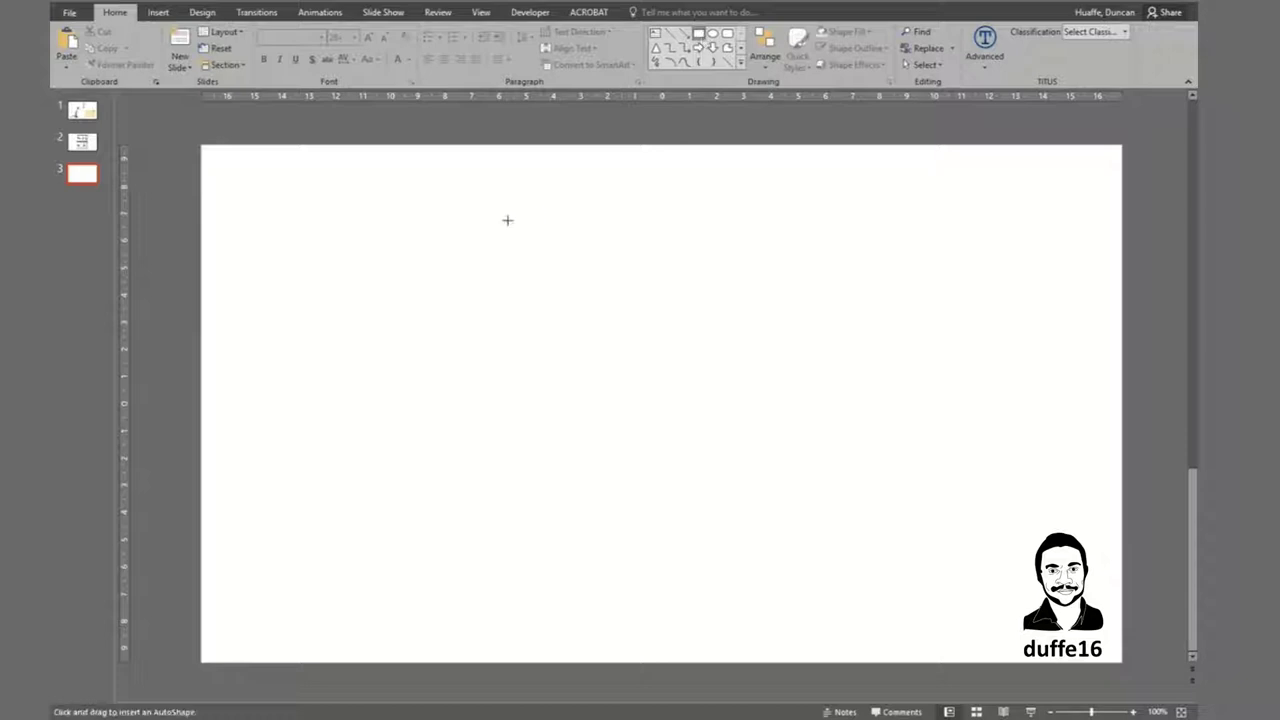
Draw a blue rectangle on the blank slide reading 'Creating 3D Models in MSO Power Point'
{"action": "mouse_move", "coordinate": [478, 246]}
{"action": "left_mouse_down"}
{"action": "mouse_move", "coordinate": [837, 400]}
{"action": "mouse_move", "coordinate": [847, 368]}
{"action": "left_mouse_up"}
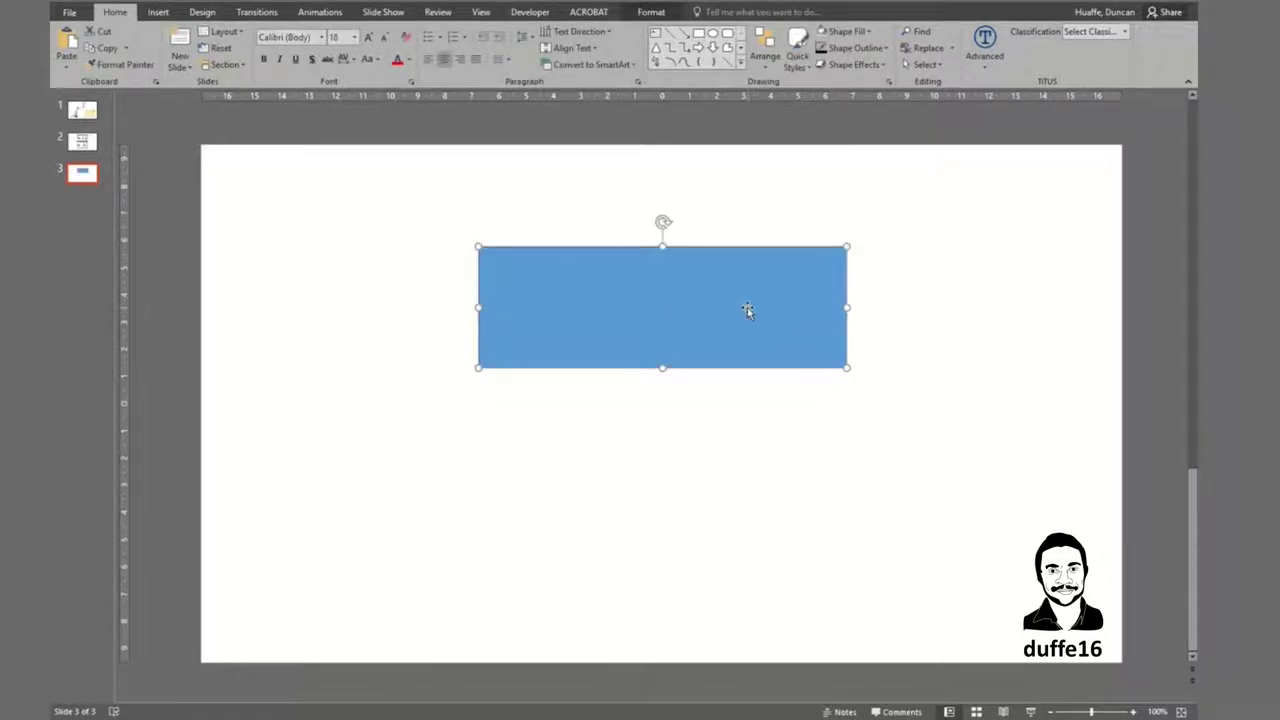
{"action": "type", "text": "Producing"}
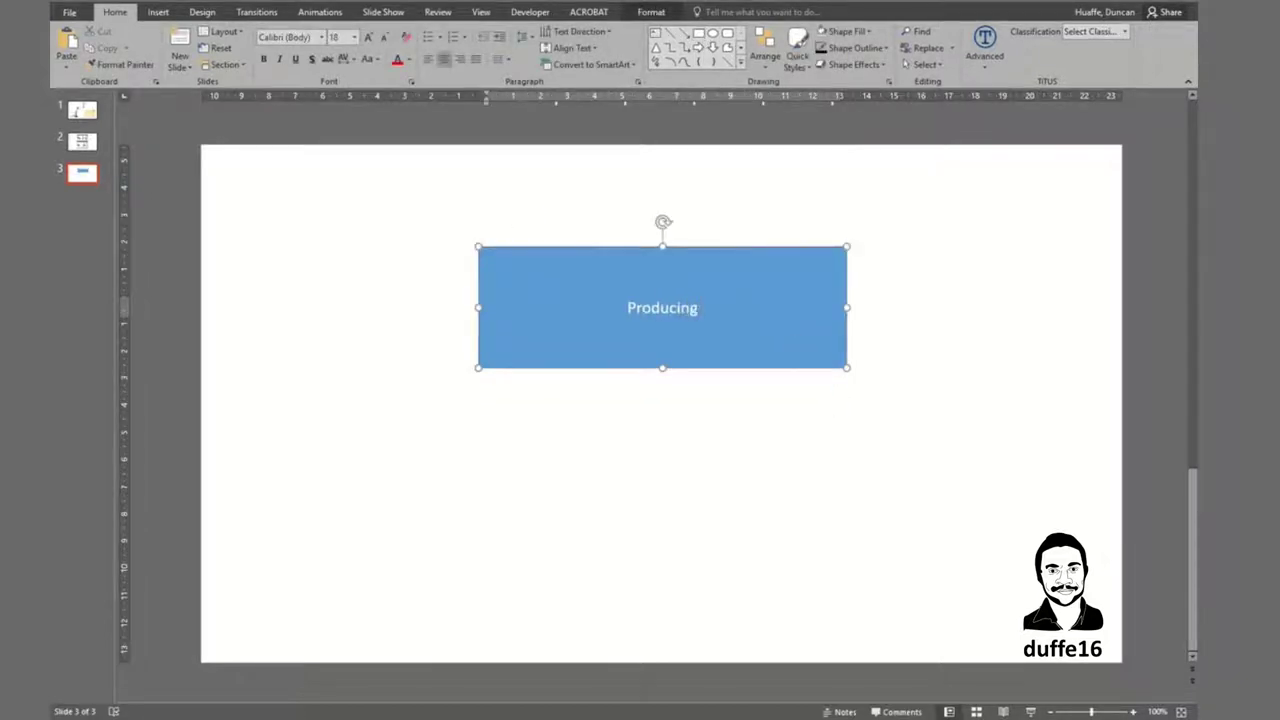
{"action": "key", "text": "ctrl+a"}
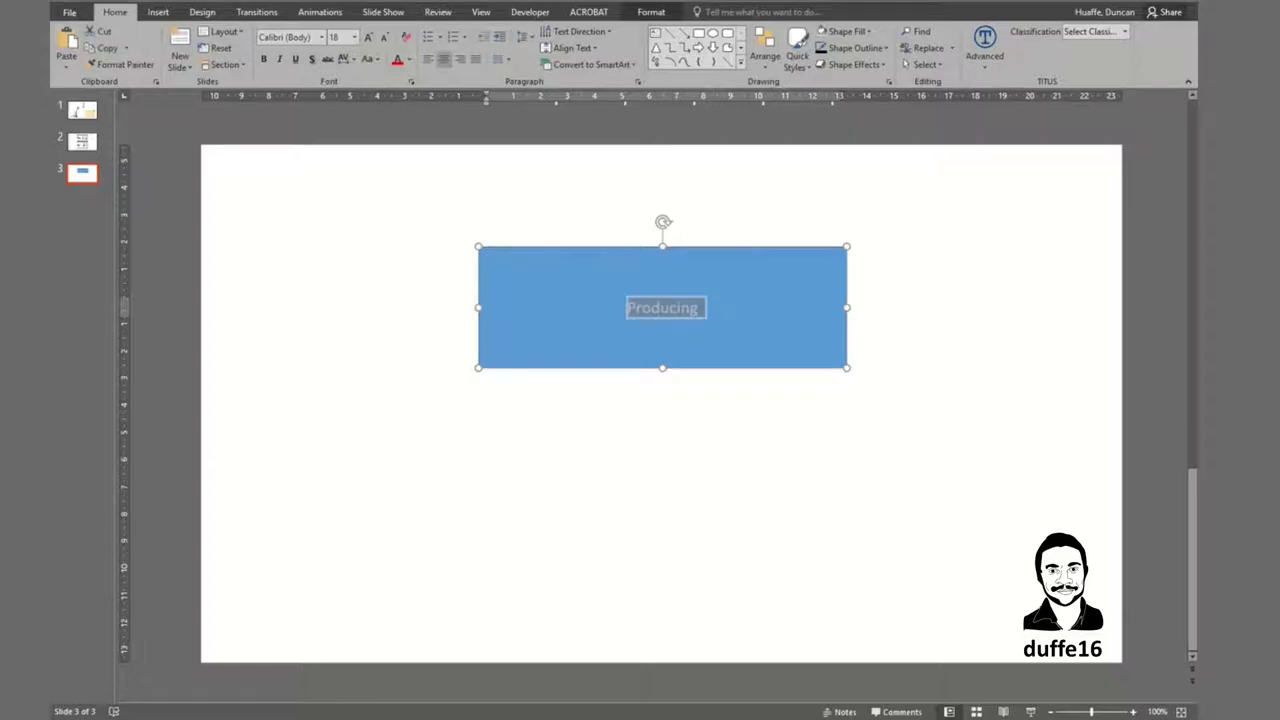
{"action": "type", "text": "Creating"}
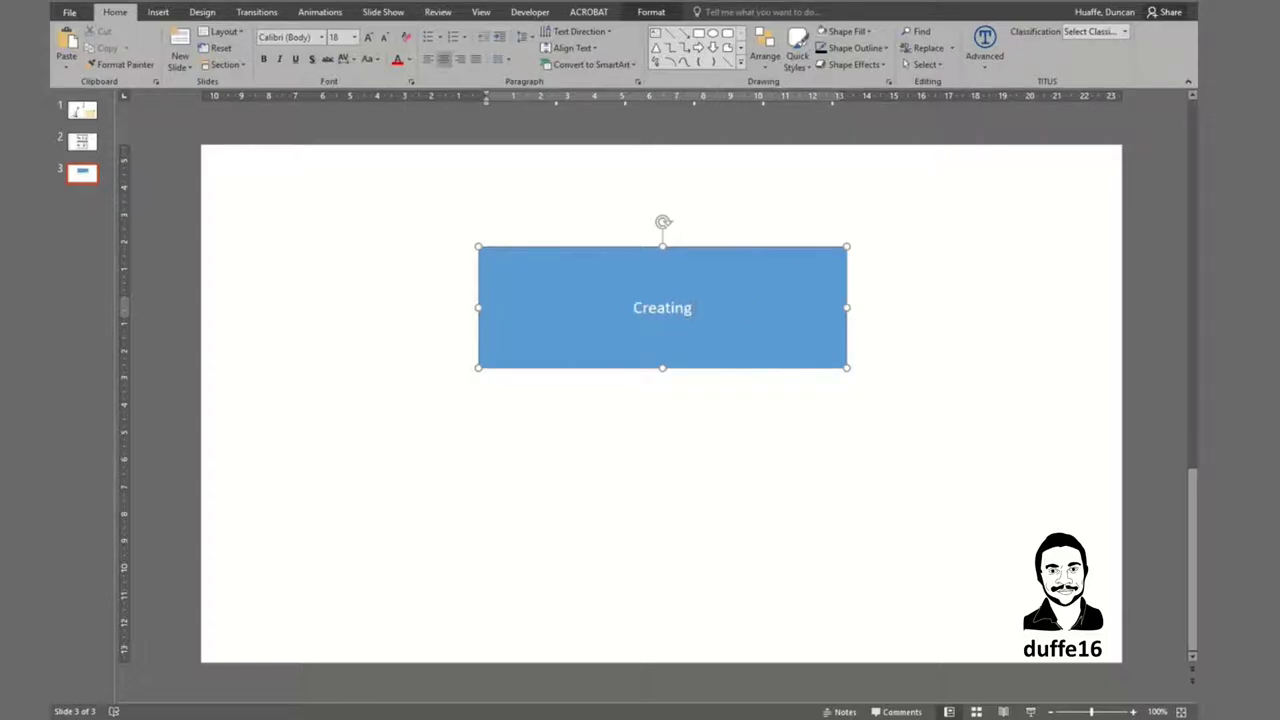
{"action": "type", "text": " 3D M"}
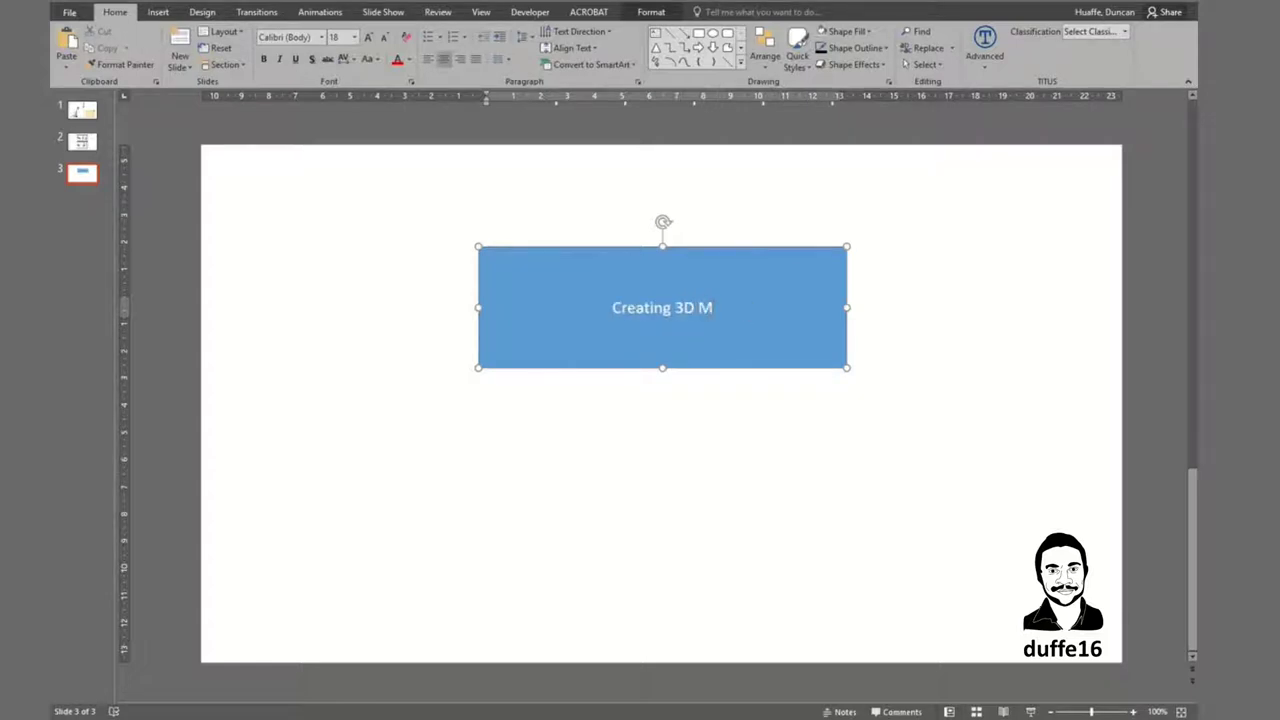
{"action": "type", "text": "odels in"}
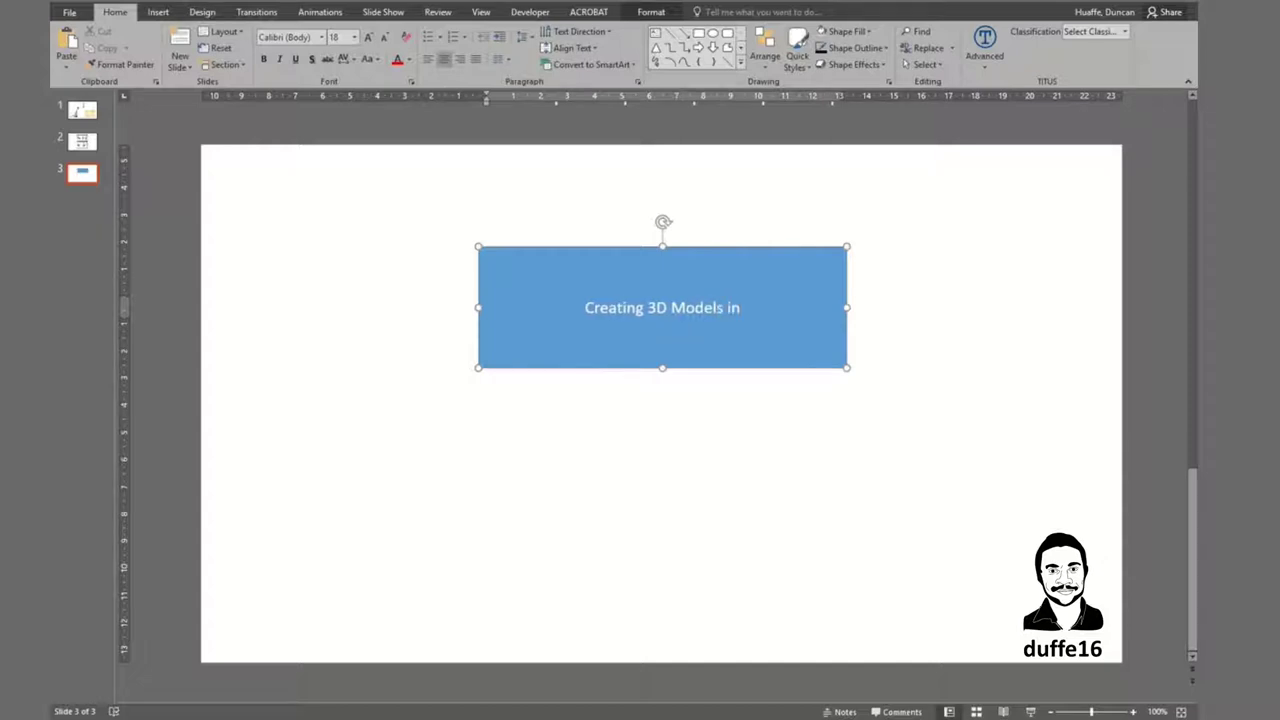
{"action": "type", "text": " MSO"}
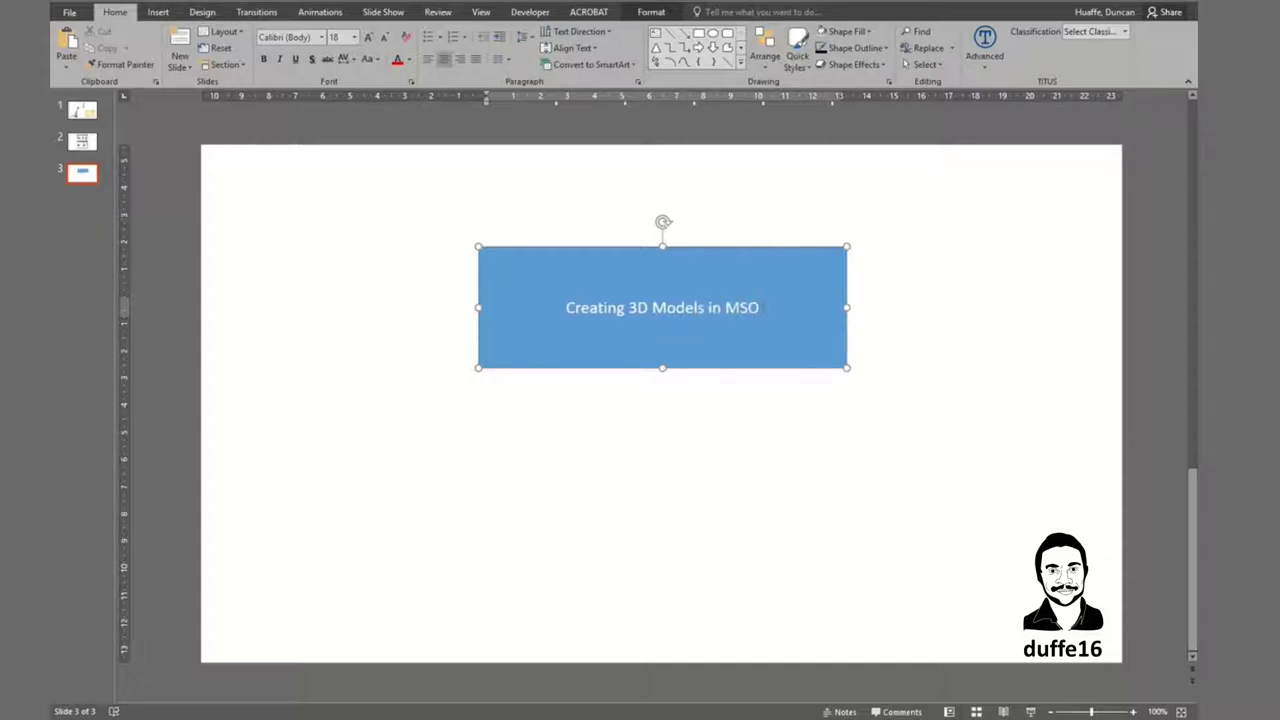
{"action": "type", "text": " Power Poi"}
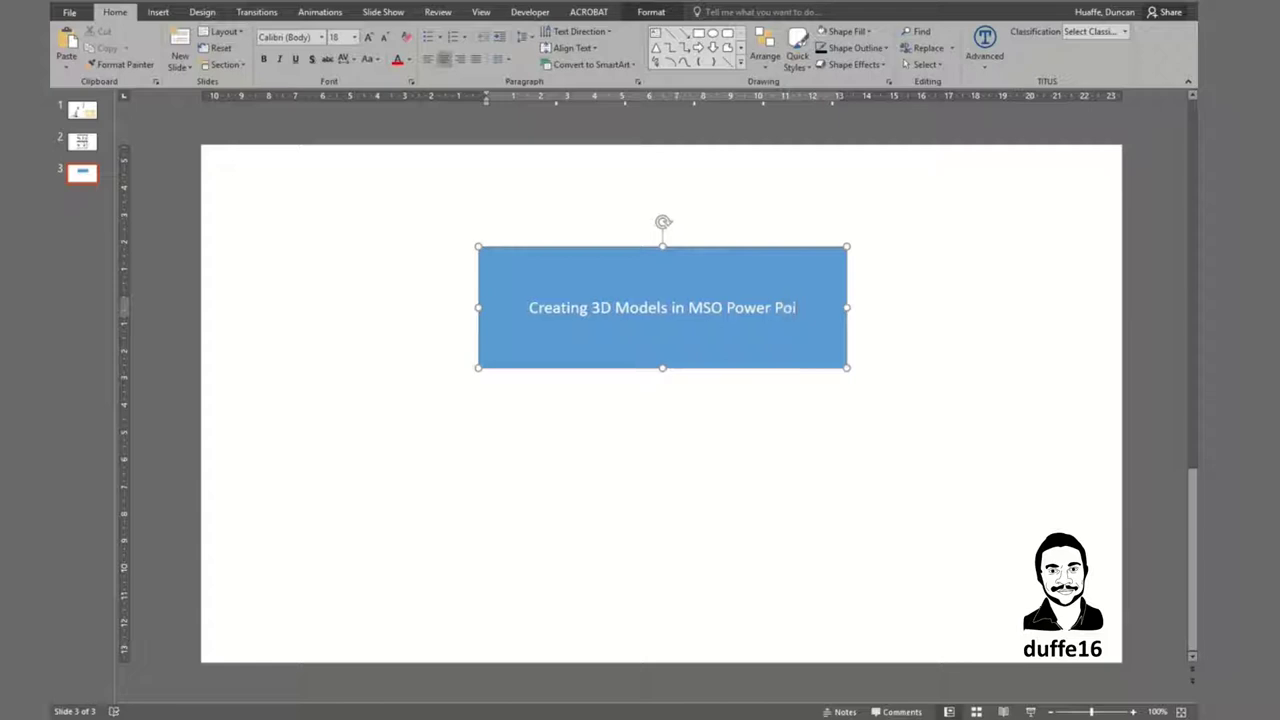
{"action": "type", "text": "nt"}
Move the title box lower on the slide
{"action": "left_click", "coordinate": [757, 409]}
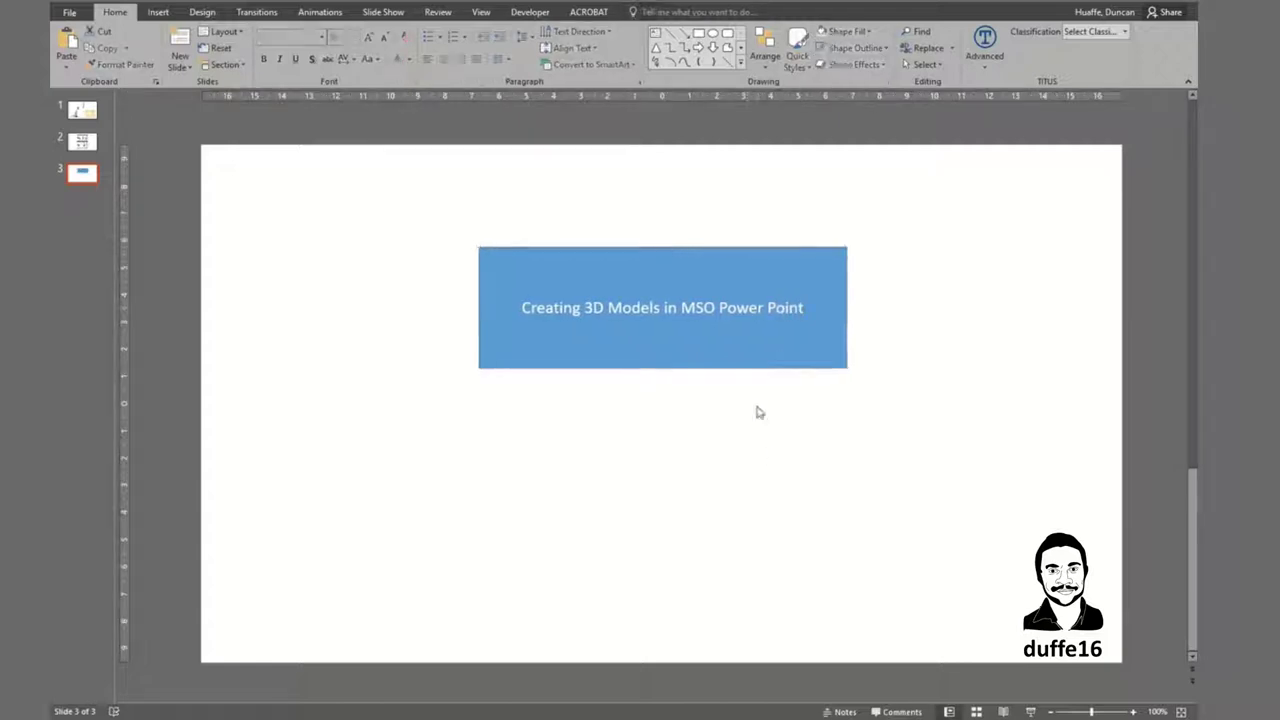
{"action": "mouse_move", "coordinate": [743, 355]}
{"action": "left_mouse_down"}
{"action": "mouse_move", "coordinate": [770, 259]}
{"action": "mouse_move", "coordinate": [642, 487]}
{"action": "left_mouse_up"}
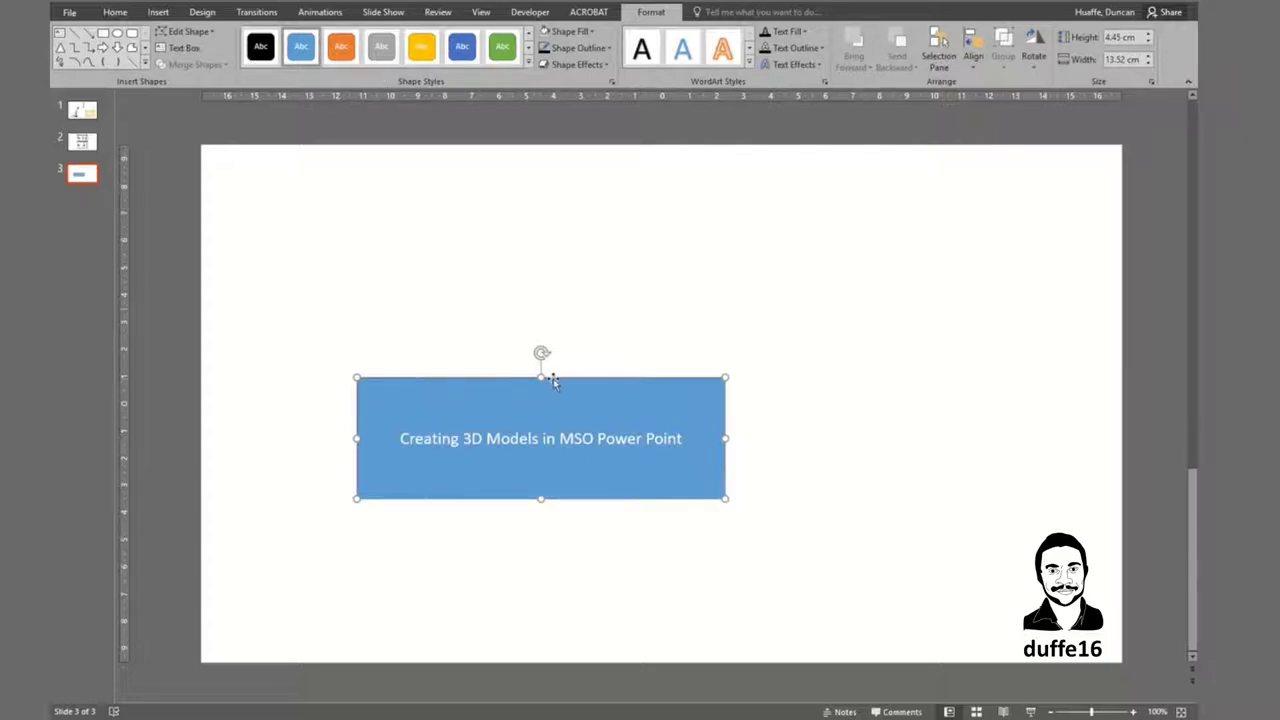
{"action": "left_click_drag", "start_coordinate": [553, 378], "coordinate": [602, 337]}
{"action": "left_click", "coordinate": [558, 166]}
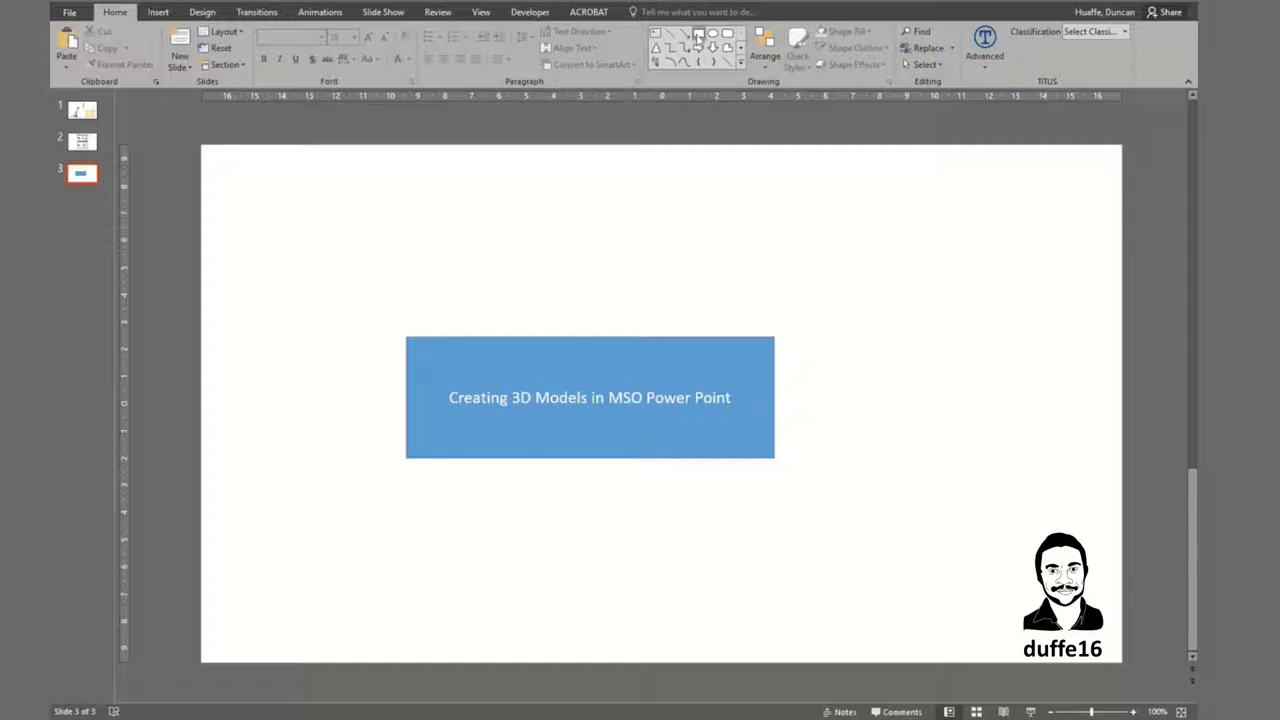
Draw a smaller 3.2 by 6.75 cm blue rectangle just above the title box
{"action": "left_click", "coordinate": [697, 36]}
{"action": "left_click_drag", "start_coordinate": [468, 226], "coordinate": [654, 311]}
{"action": "left_click_drag", "start_coordinate": [581, 275], "coordinate": [536, 291]}
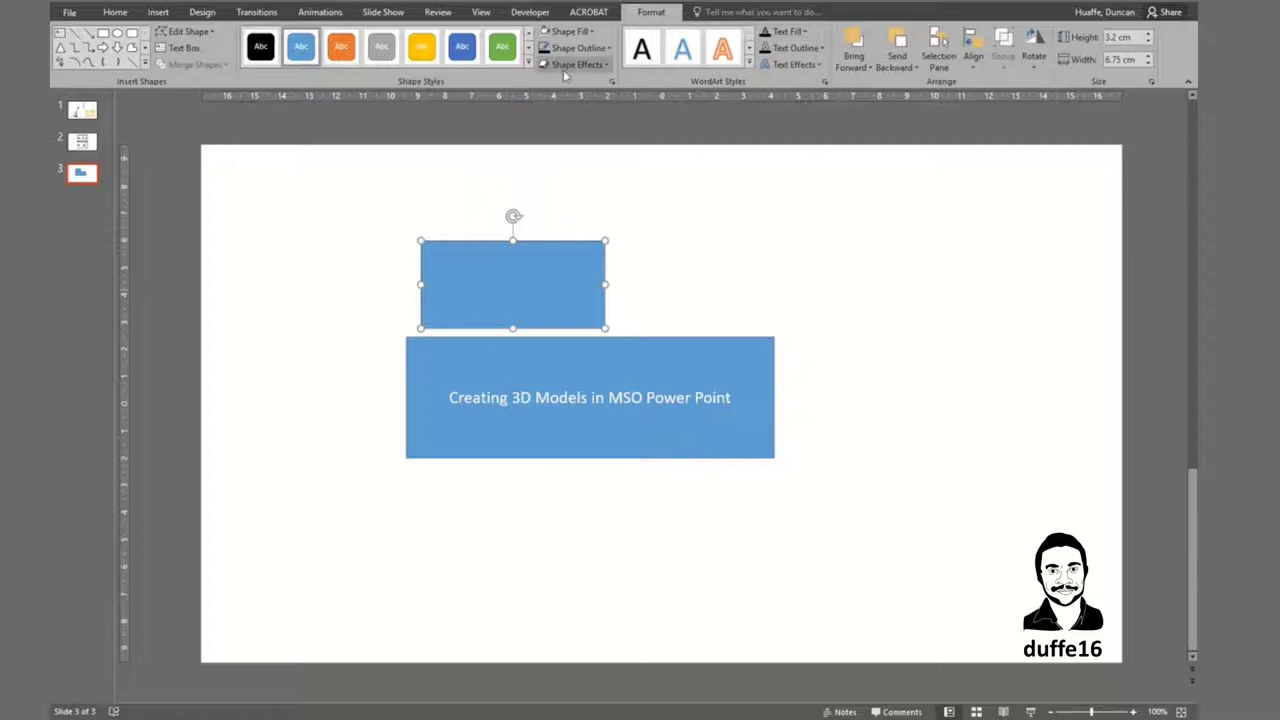
{"action": "left_click", "coordinate": [571, 66]}
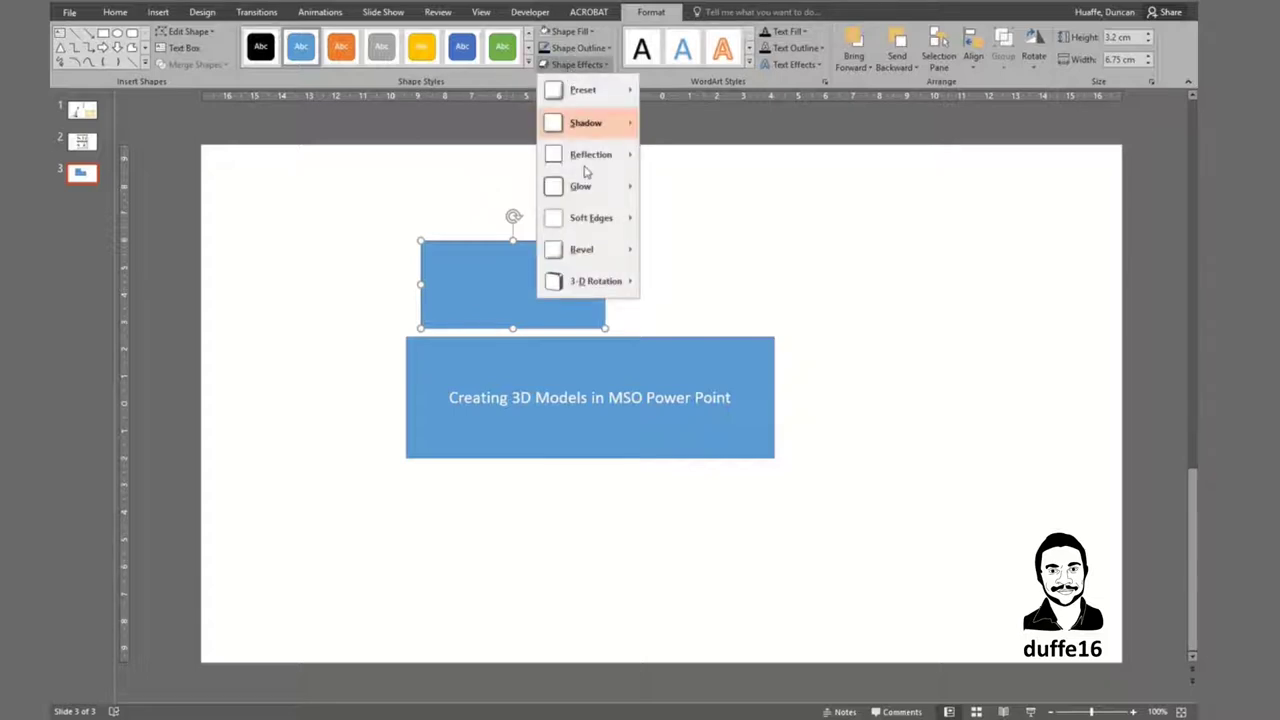
In Format Shape's 3-D Format, set the small rectangle's top bevel to 14.5 pt width and 16.5 pt height
{"action": "mouse_move", "coordinate": [591, 217]}
{"action": "left_click", "coordinate": [700, 456]}
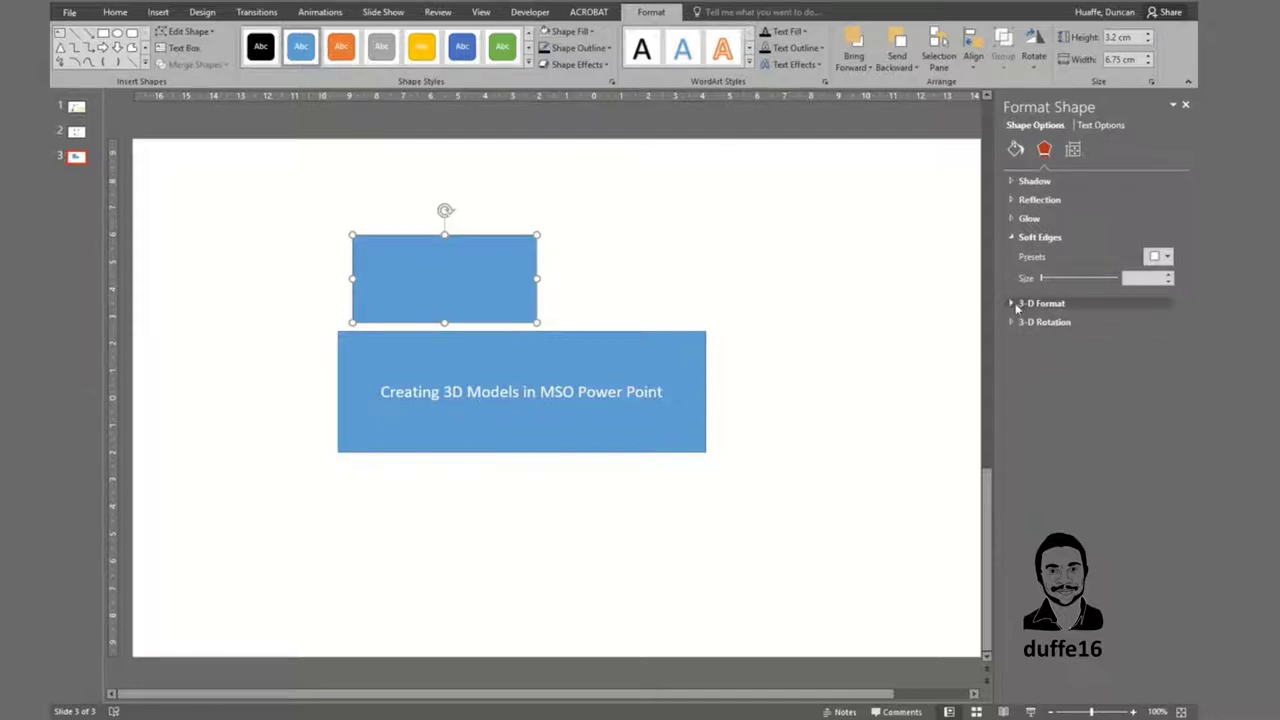
{"action": "left_click", "coordinate": [1018, 303]}
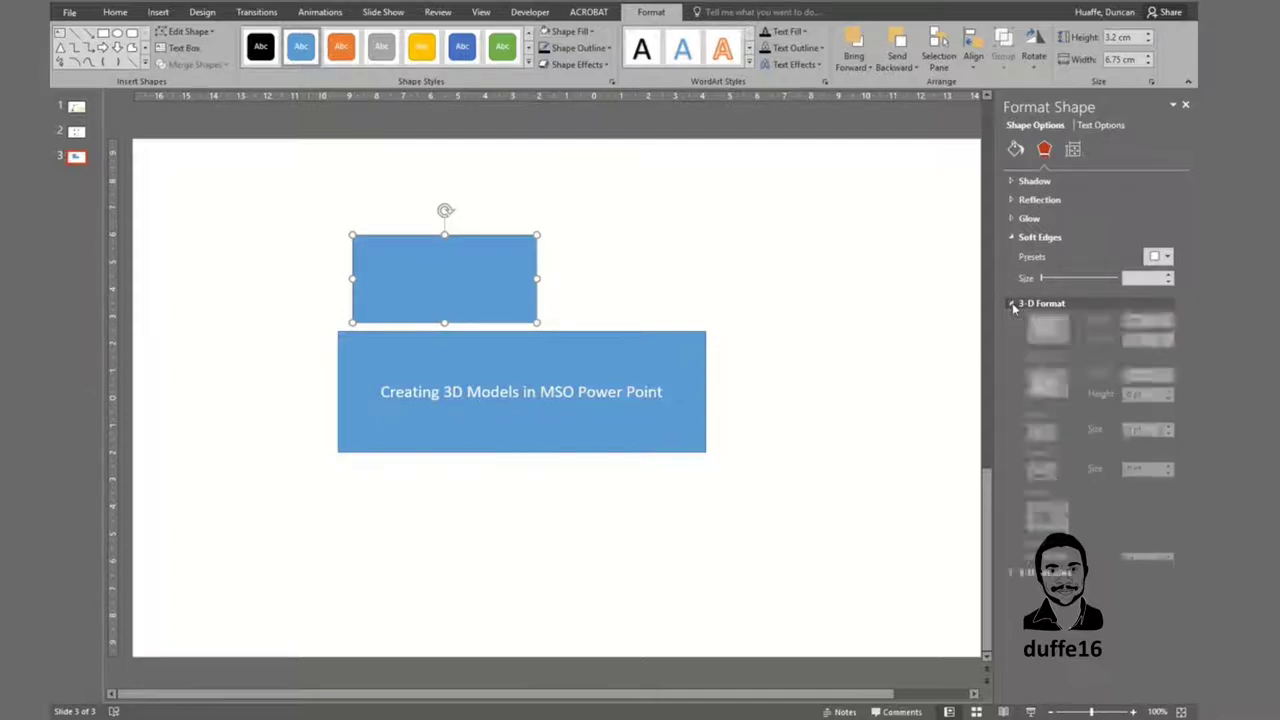
{"action": "left_click", "coordinate": [1169, 335]}
{"action": "left_click", "coordinate": [1169, 336]}
{"action": "left_click", "coordinate": [1169, 336]}
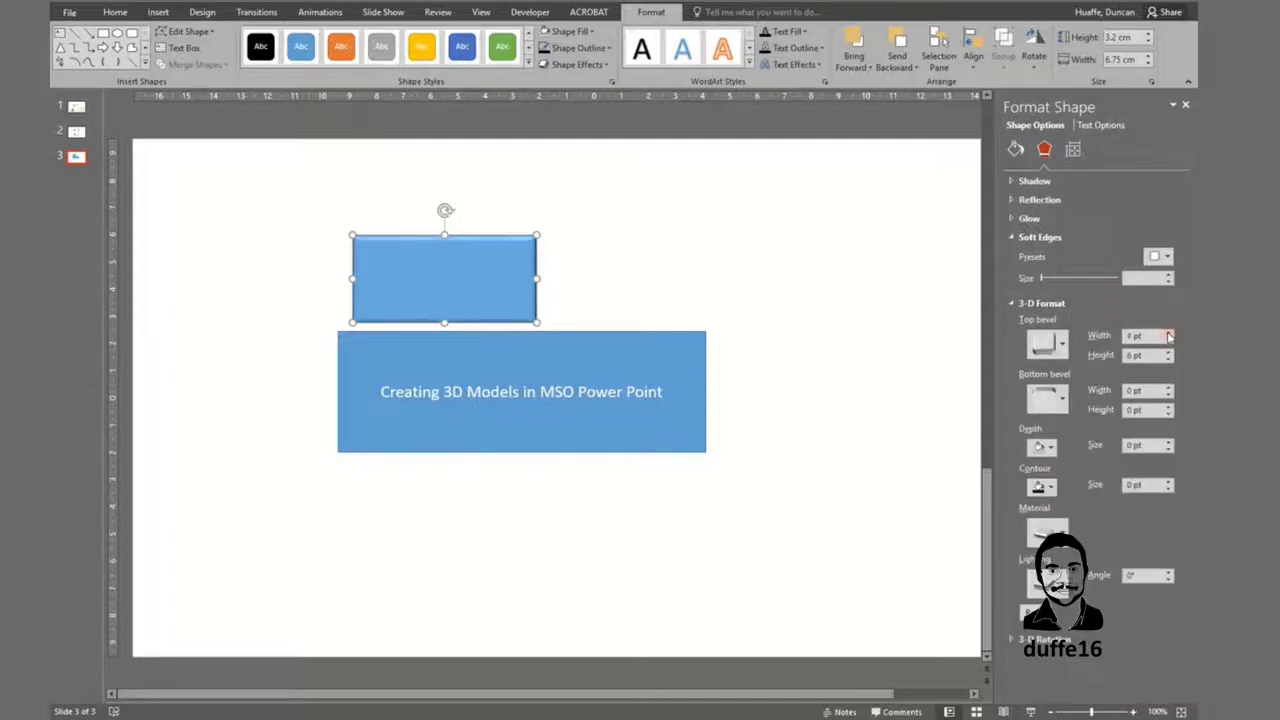
{"action": "left_click", "coordinate": [1169, 336]}
{"action": "left_click", "coordinate": [1169, 336]}
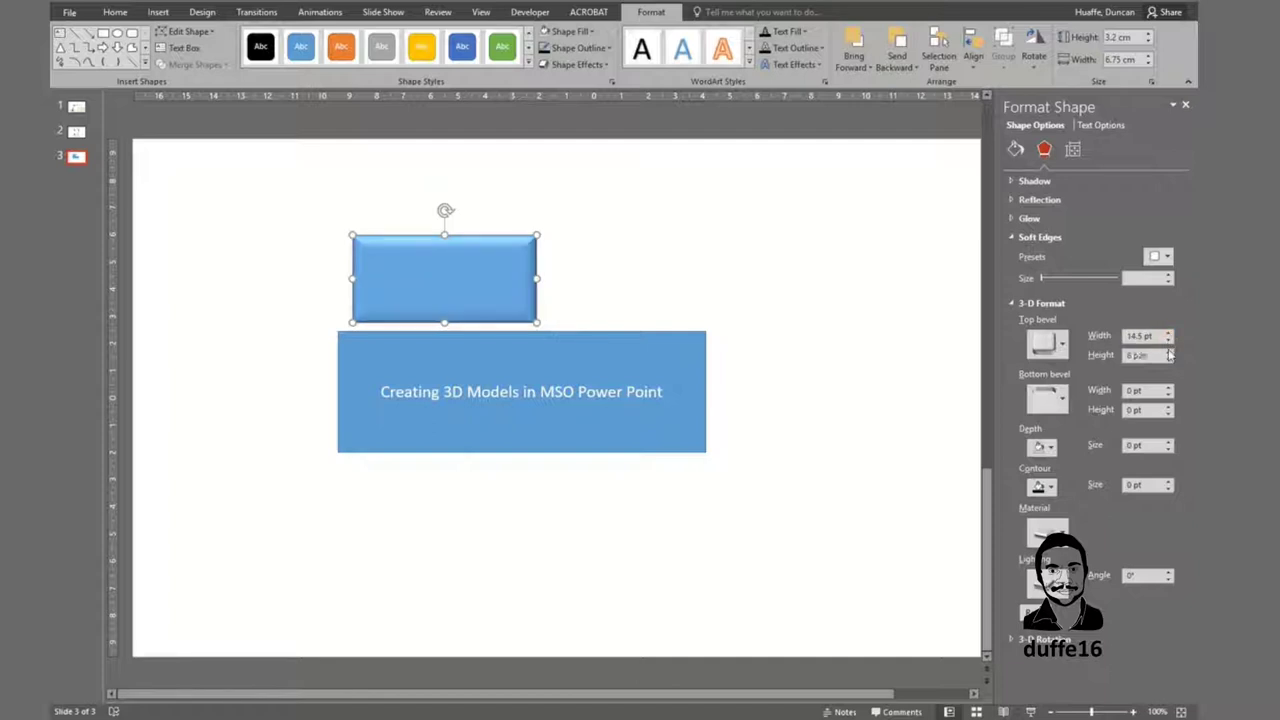
{"action": "left_click", "coordinate": [1169, 352]}
{"action": "left_click", "coordinate": [1169, 352]}
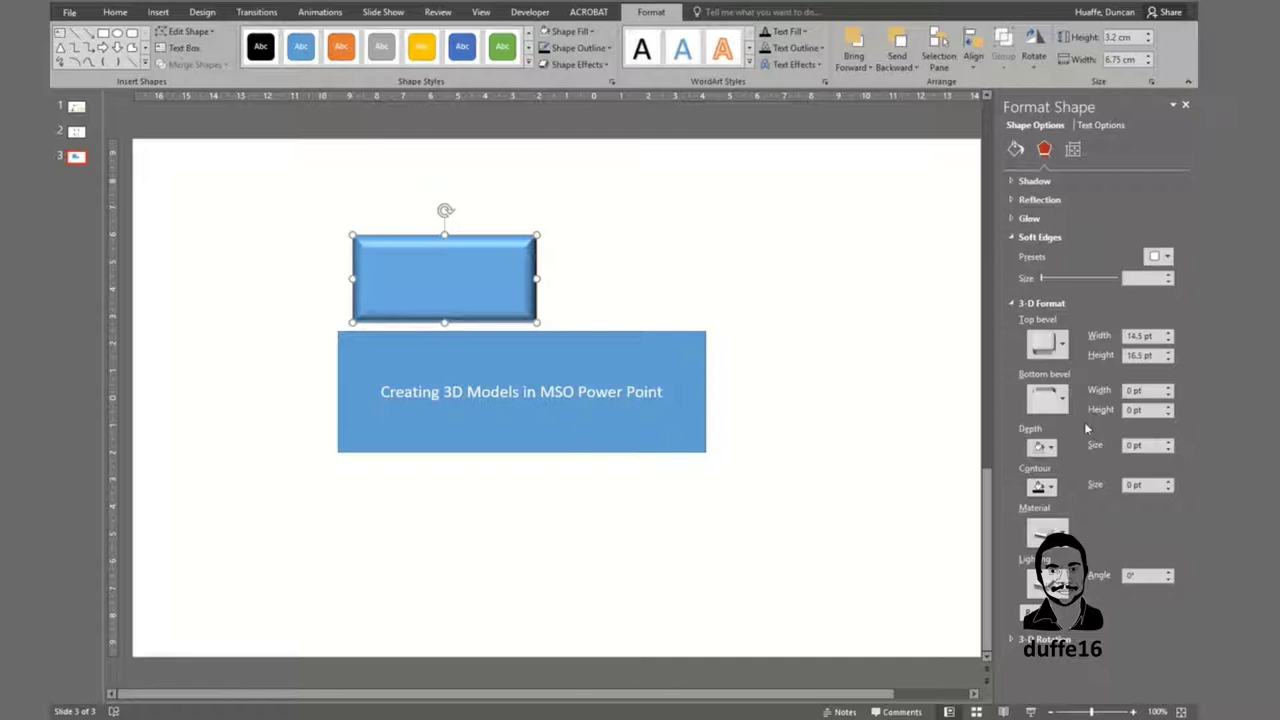
{"action": "left_click", "coordinate": [1030, 638]}
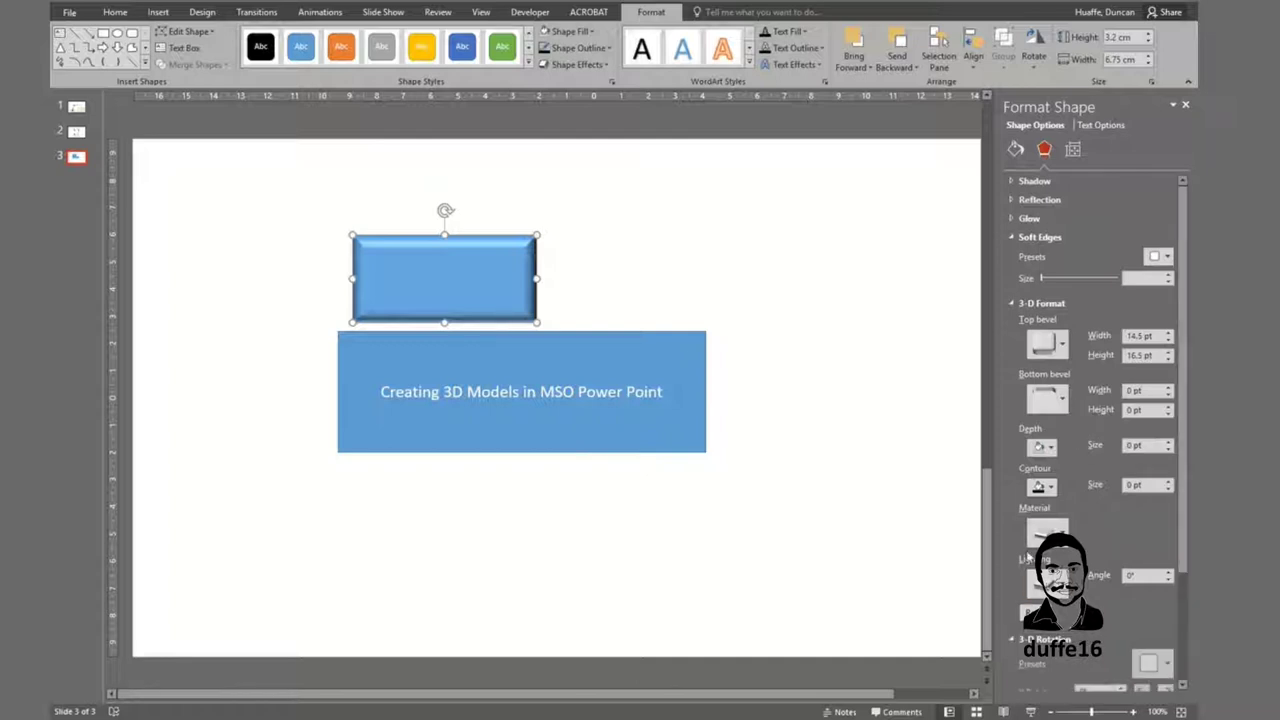
Rotate the upper rectangle in 3D around its X, Y and Z axes
{"action": "left_click", "coordinate": [1165, 553]}
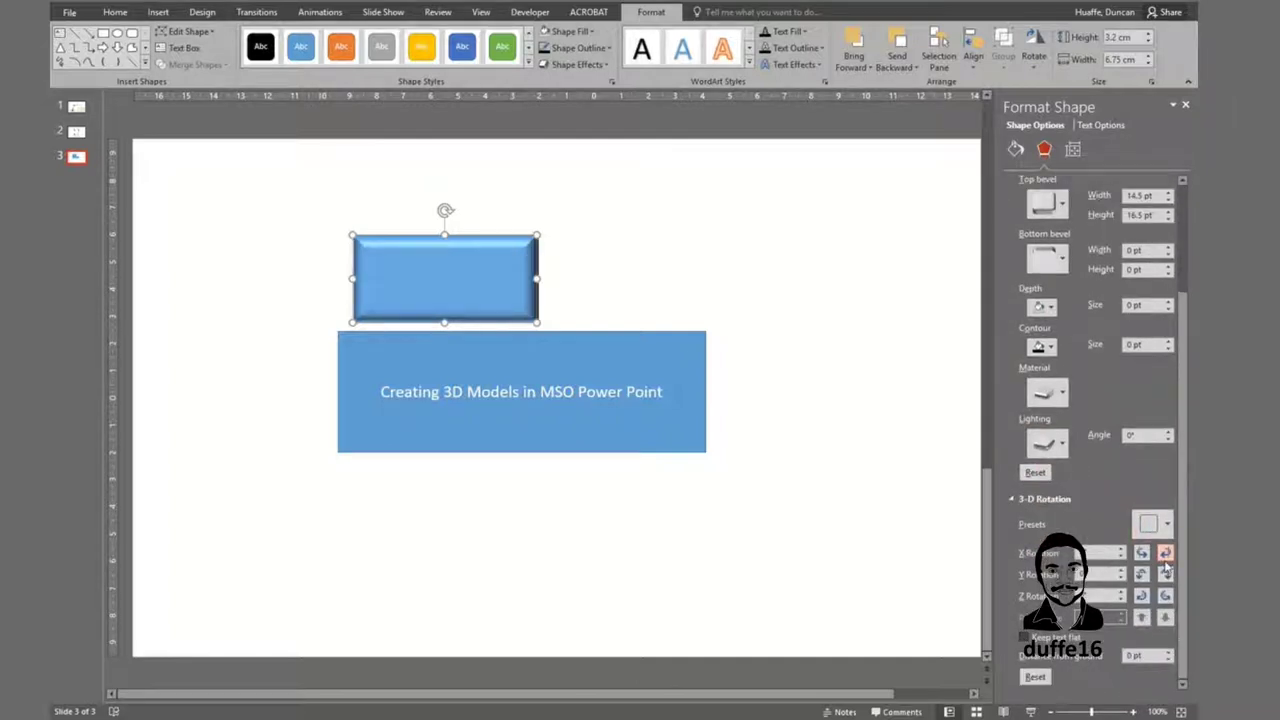
{"action": "left_click", "coordinate": [1165, 553]}
{"action": "left_click", "coordinate": [1165, 553]}
{"action": "left_click", "coordinate": [1165, 553]}
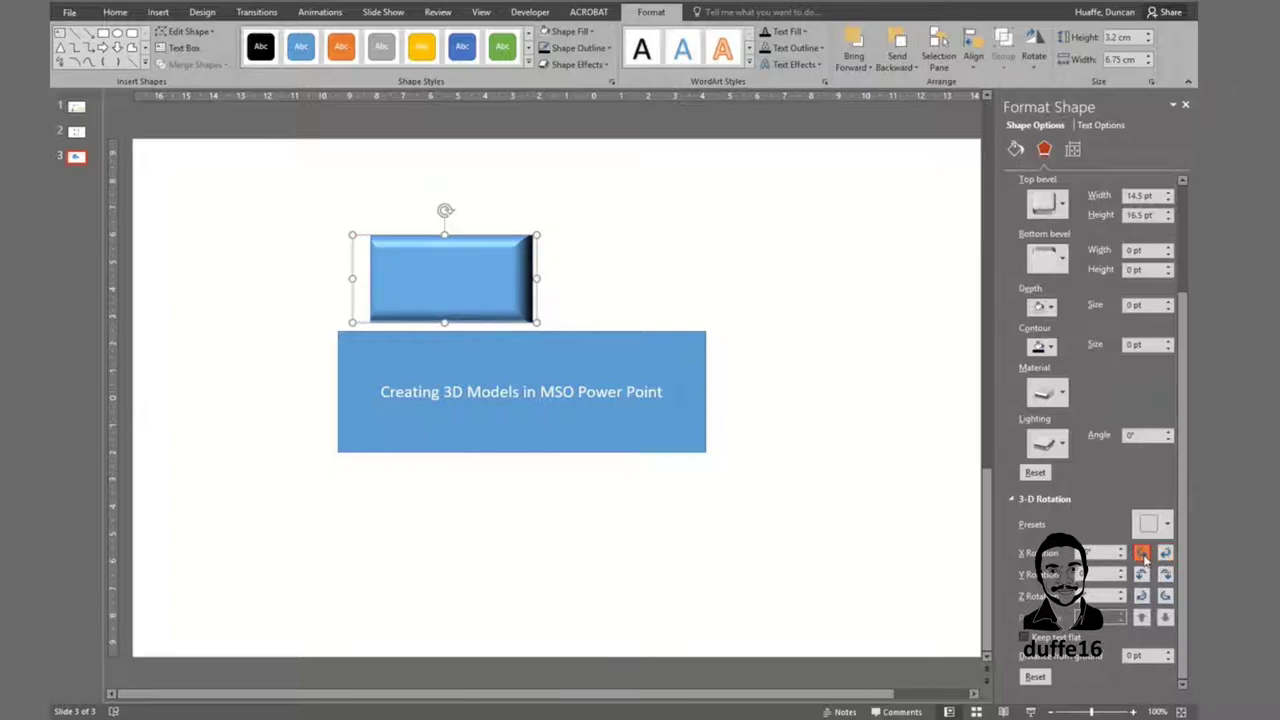
{"action": "left_click", "coordinate": [1141, 553]}
{"action": "left_click", "coordinate": [1165, 574]}
{"action": "left_click", "coordinate": [1165, 574]}
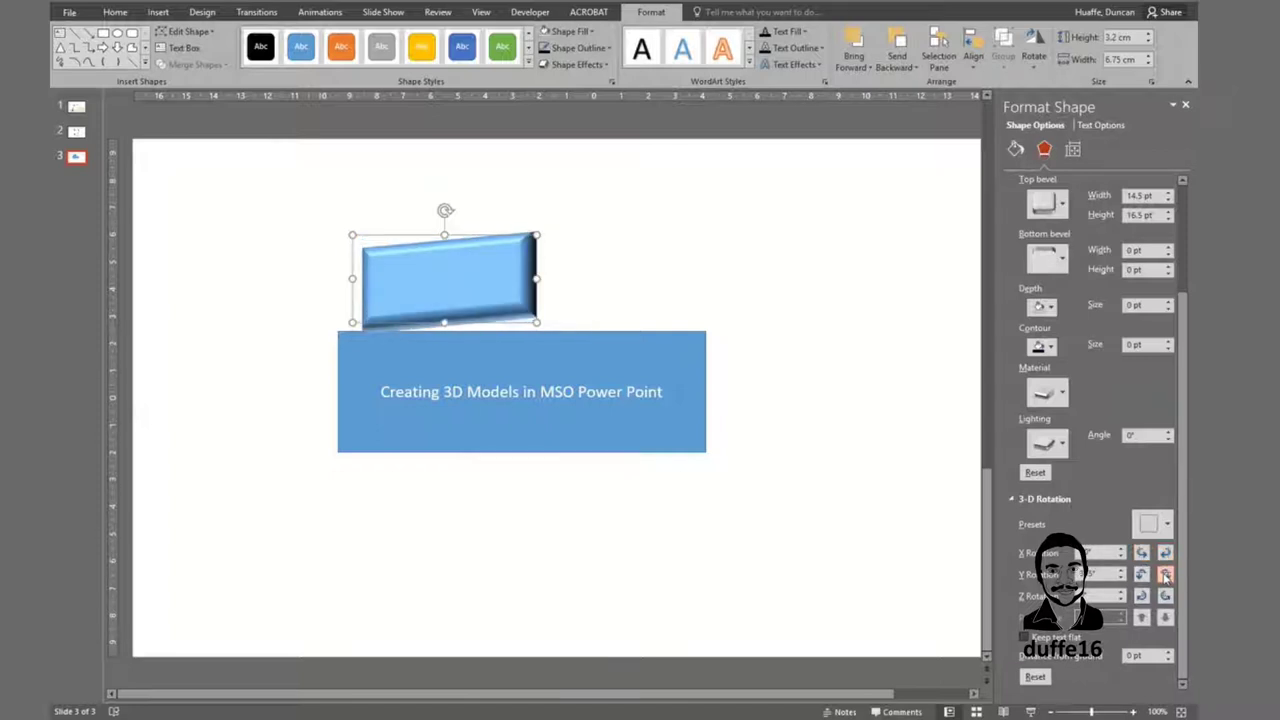
{"action": "left_click", "coordinate": [1141, 574]}
{"action": "left_click", "coordinate": [1141, 574]}
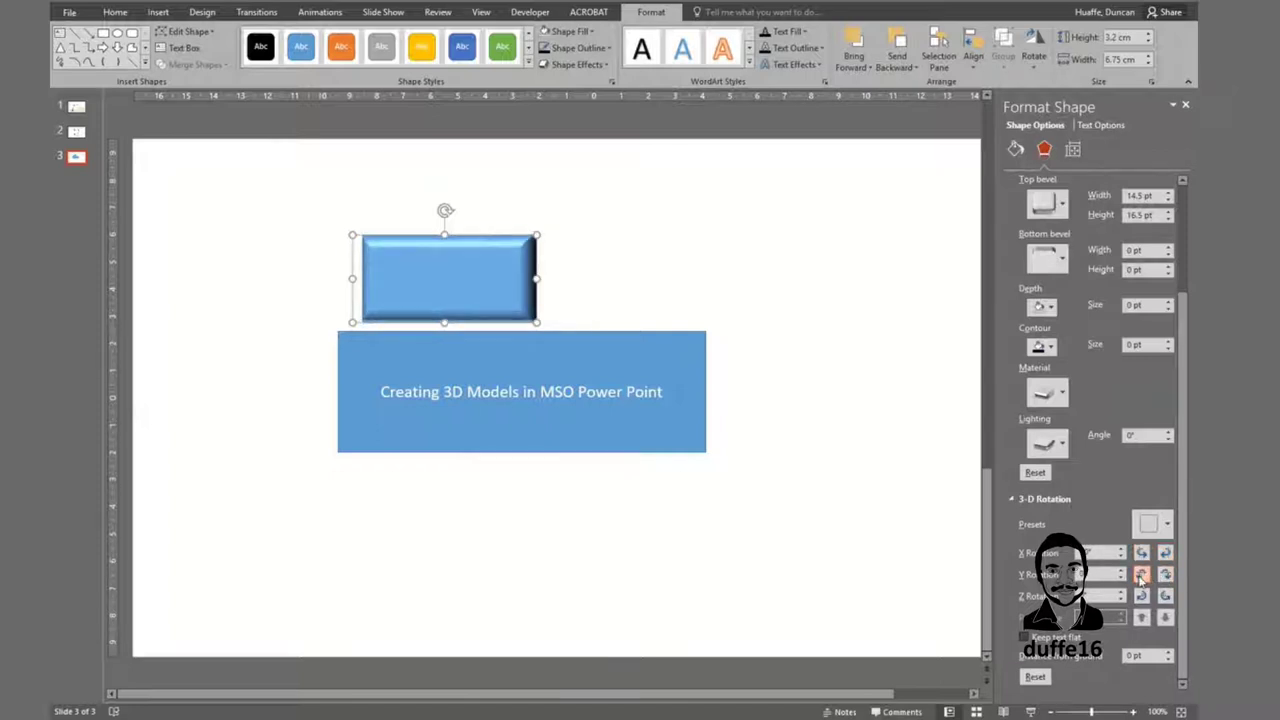
{"action": "left_click", "coordinate": [1165, 596]}
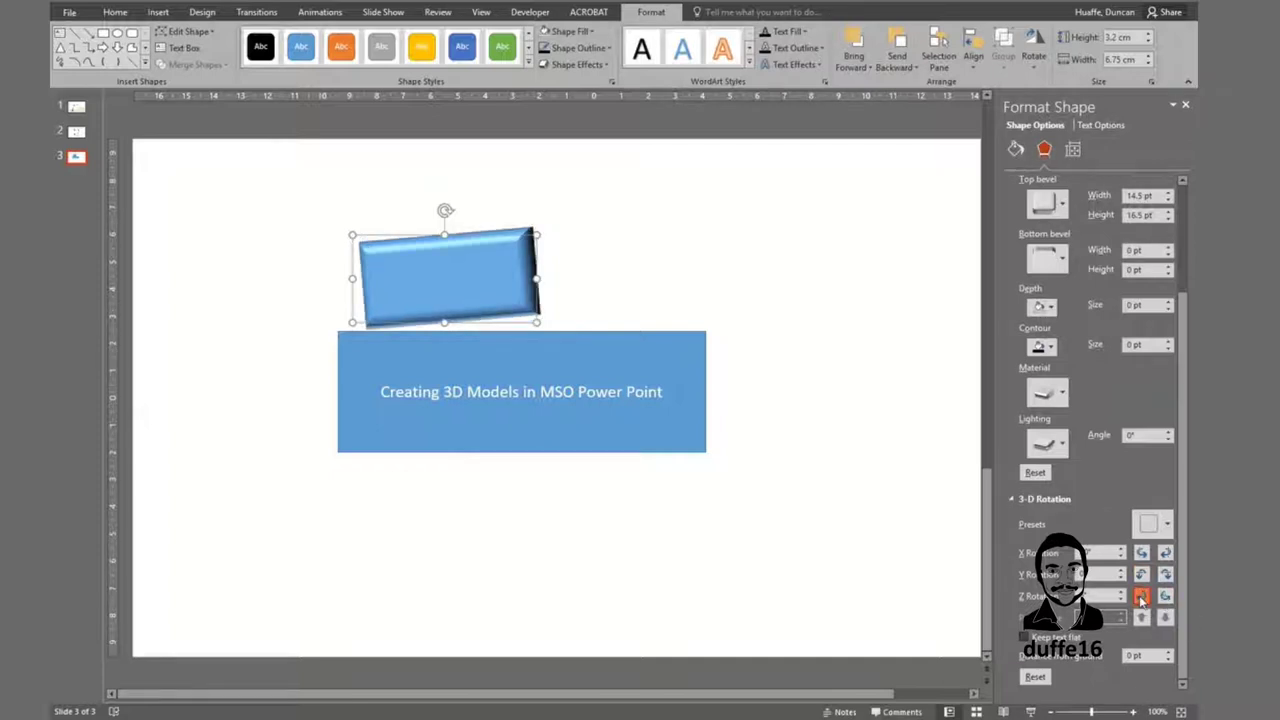
{"action": "left_click", "coordinate": [1141, 596]}
{"action": "left_click", "coordinate": [1141, 596]}
Refine the slab's X, Y and Z rotation so it tilts down right, then move it right above the title
{"action": "left_click", "coordinate": [1141, 574]}
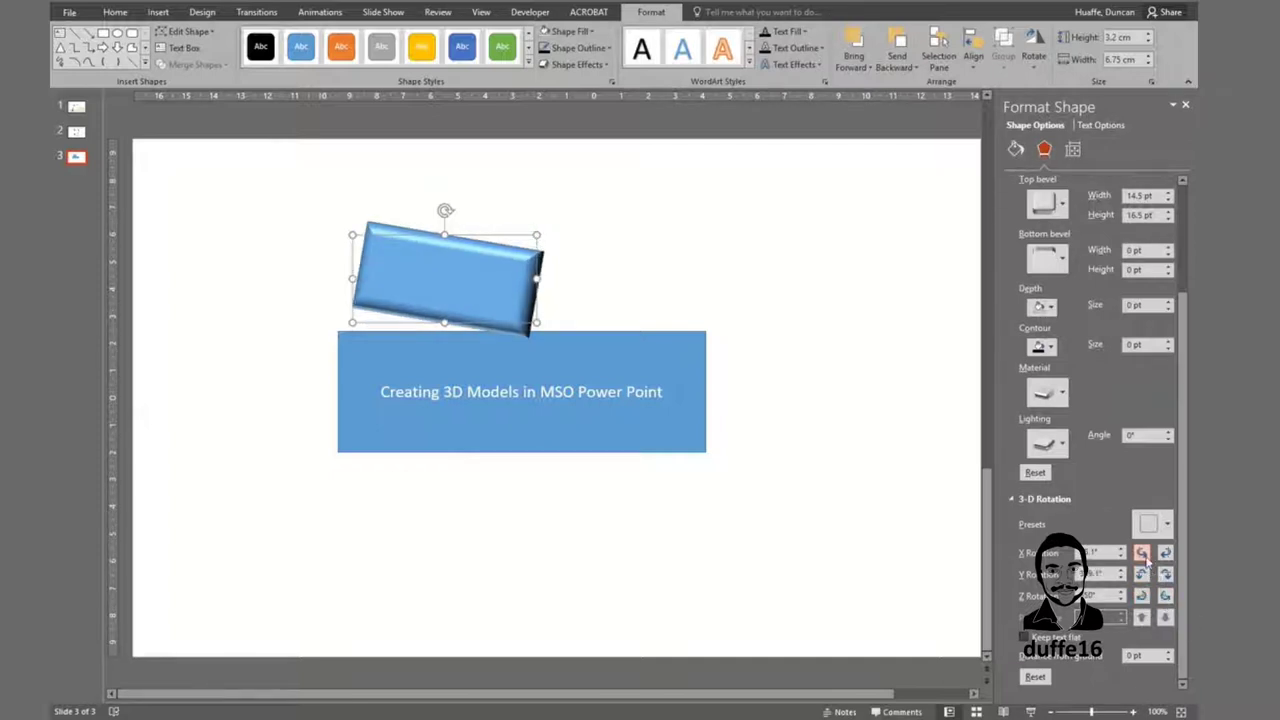
{"action": "left_click", "coordinate": [1141, 574]}
{"action": "left_click", "coordinate": [1165, 552]}
{"action": "left_click", "coordinate": [1165, 552]}
{"action": "left_click", "coordinate": [1165, 552]}
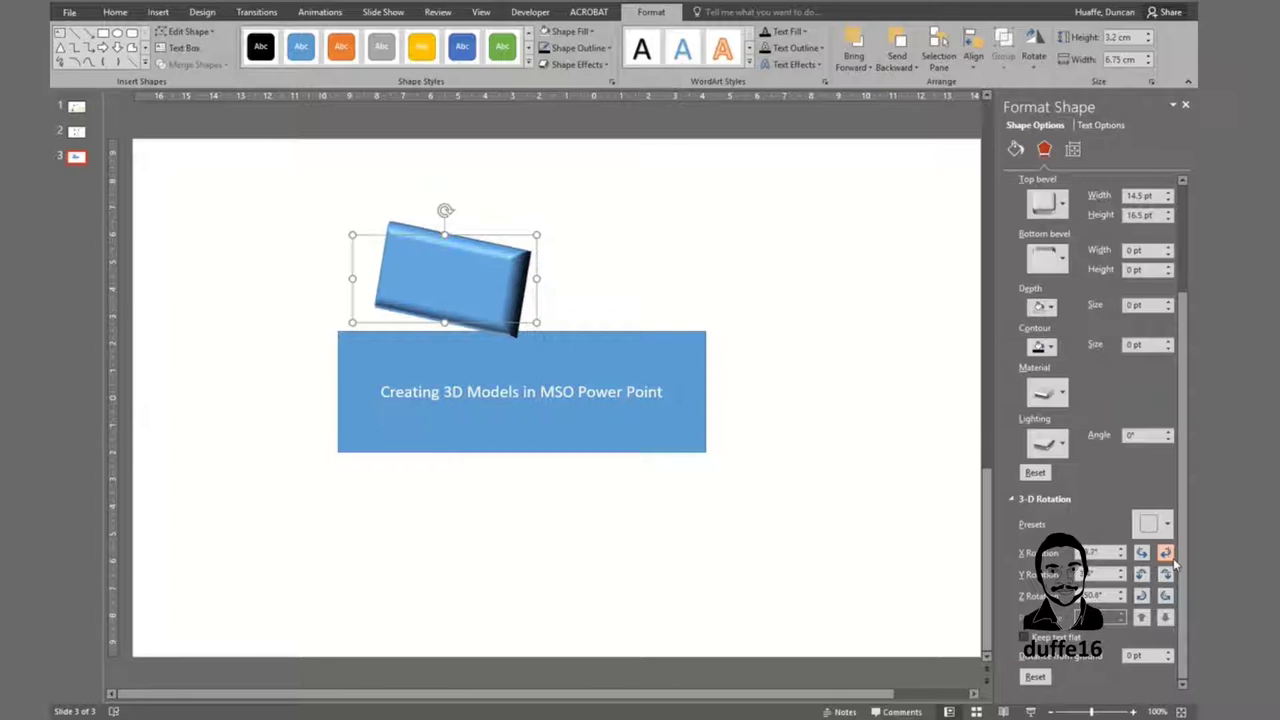
{"action": "left_click", "coordinate": [1165, 552]}
{"action": "left_click", "coordinate": [1165, 574]}
{"action": "left_click", "coordinate": [1165, 574]}
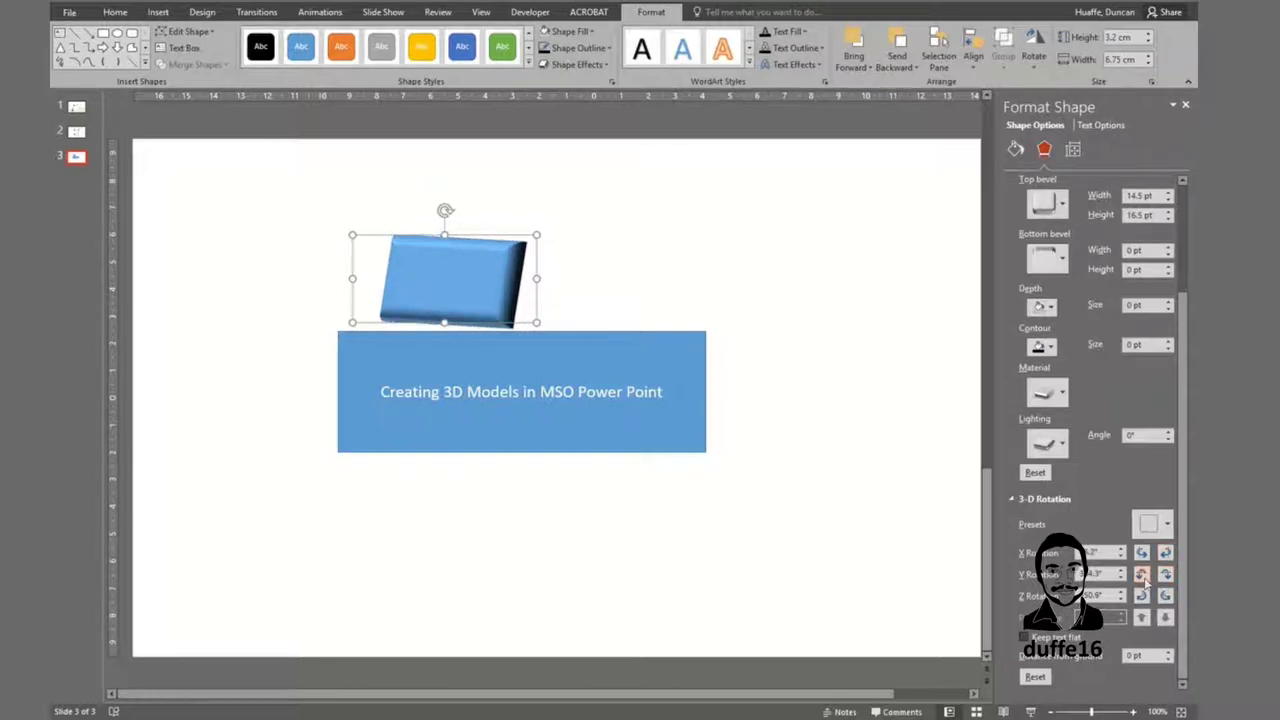
{"action": "left_click", "coordinate": [1141, 576]}
{"action": "left_click", "coordinate": [1165, 595]}
{"action": "left_click", "coordinate": [1165, 595]}
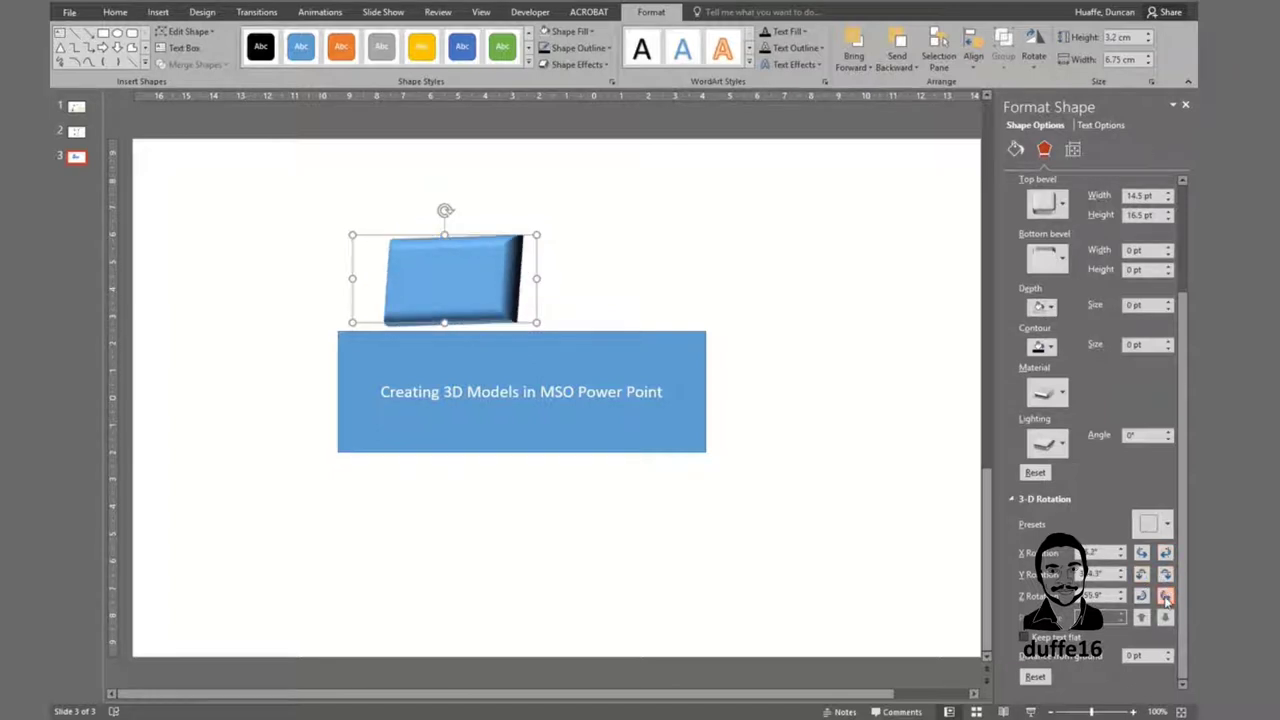
{"action": "left_click", "coordinate": [1141, 595]}
{"action": "left_click", "coordinate": [1141, 595]}
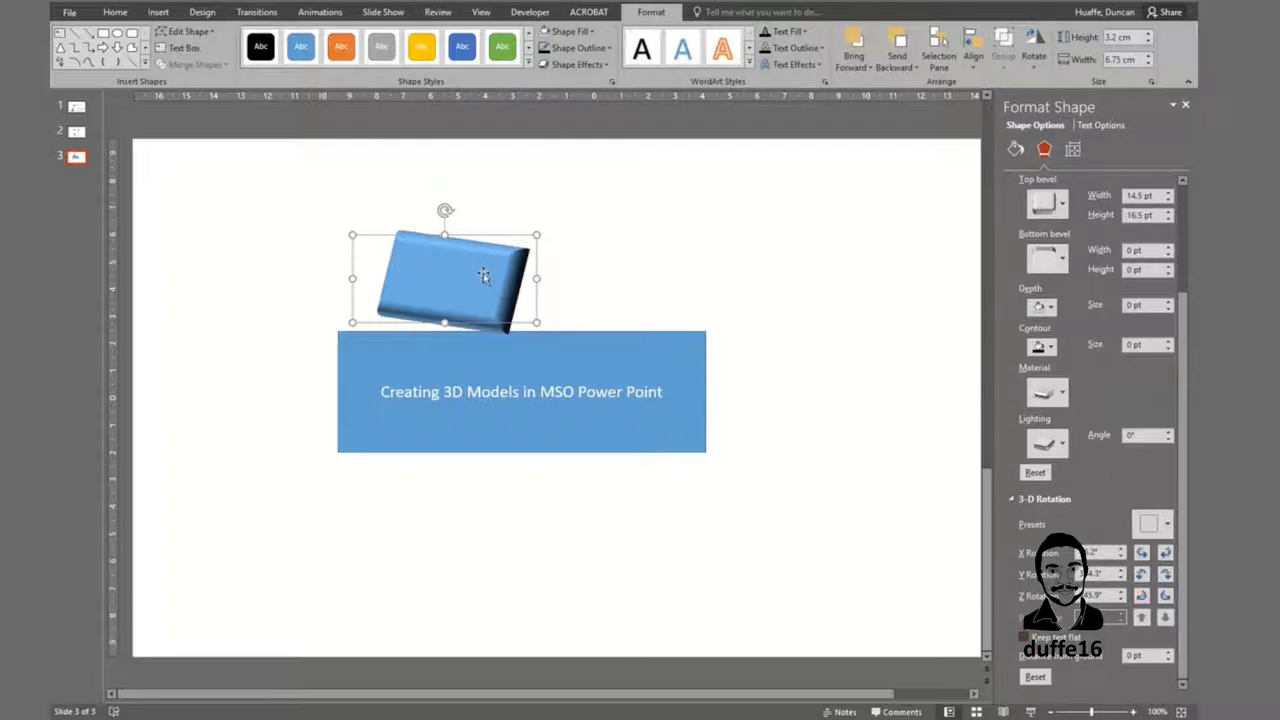
{"action": "left_click_drag", "start_coordinate": [483, 276], "coordinate": [552, 266]}
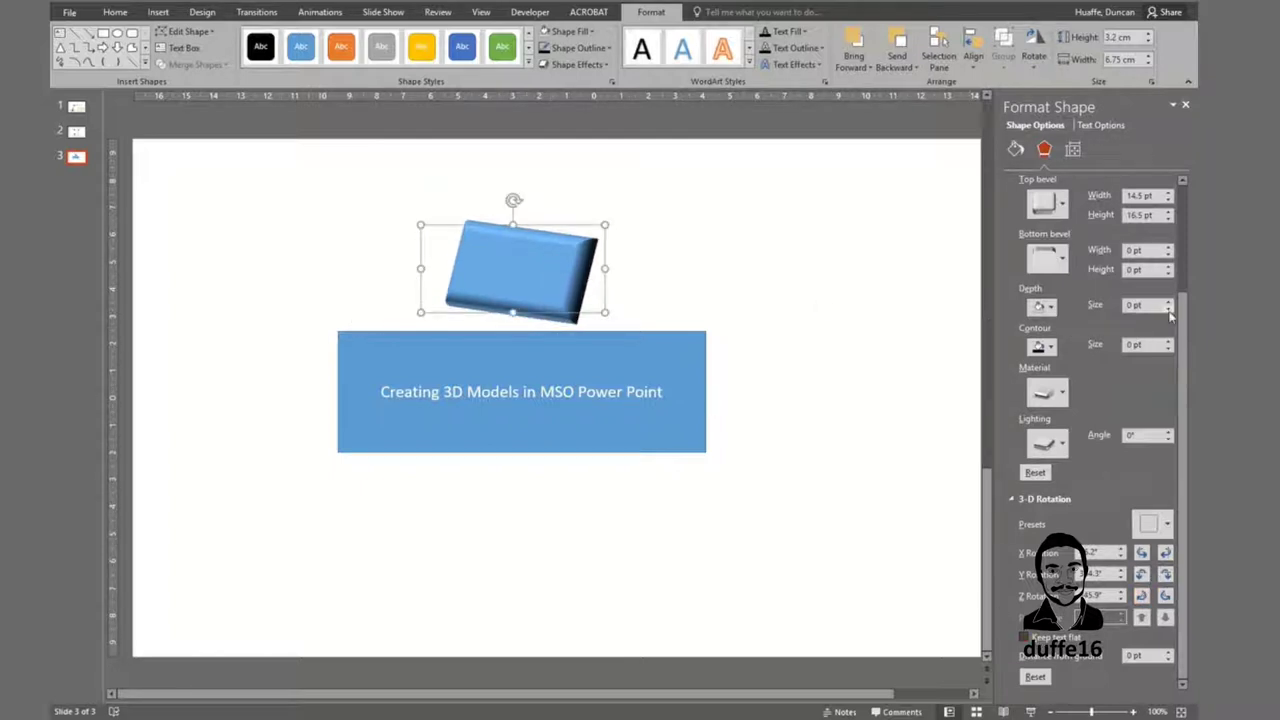
Set the slab's bottom bevel to 8 pt width and 35.5 pt height
{"action": "left_click", "coordinate": [1168, 248]}
{"action": "left_click", "coordinate": [1168, 248]}
{"action": "left_click", "coordinate": [1169, 247]}
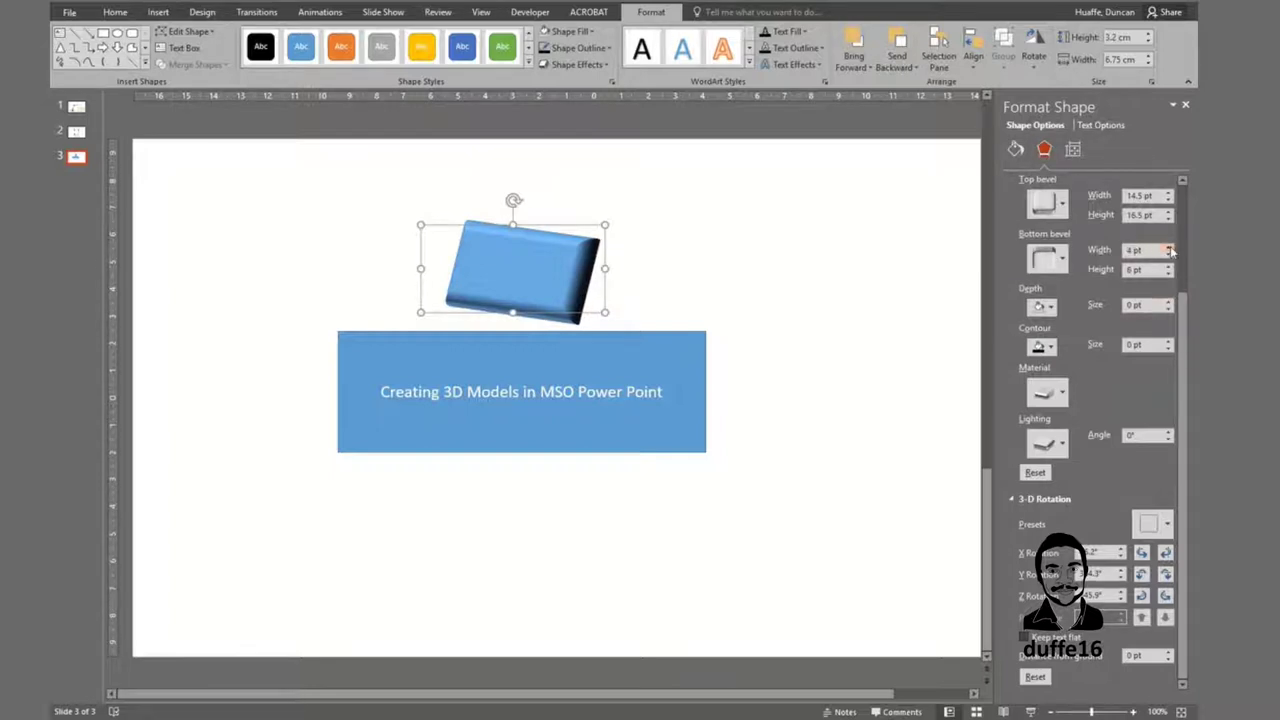
{"action": "left_click", "coordinate": [1169, 271]}
{"action": "left_click", "coordinate": [1169, 271]}
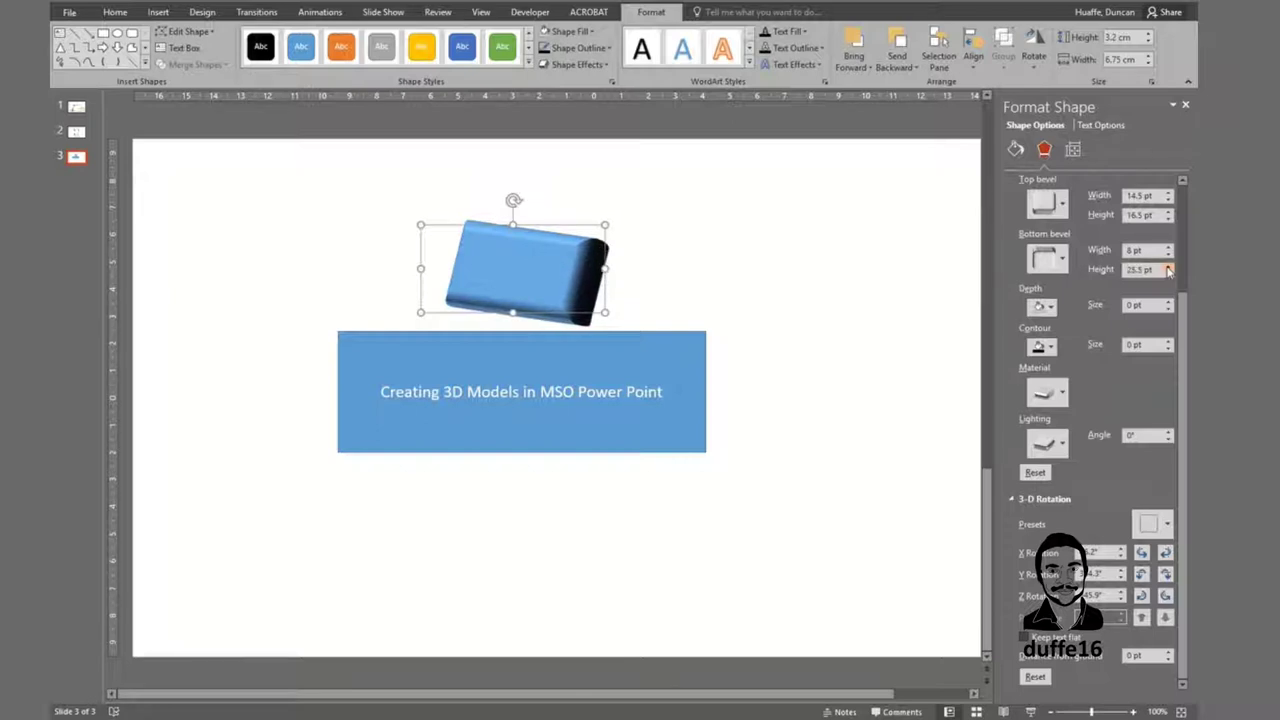
{"action": "left_click", "coordinate": [577, 40]}
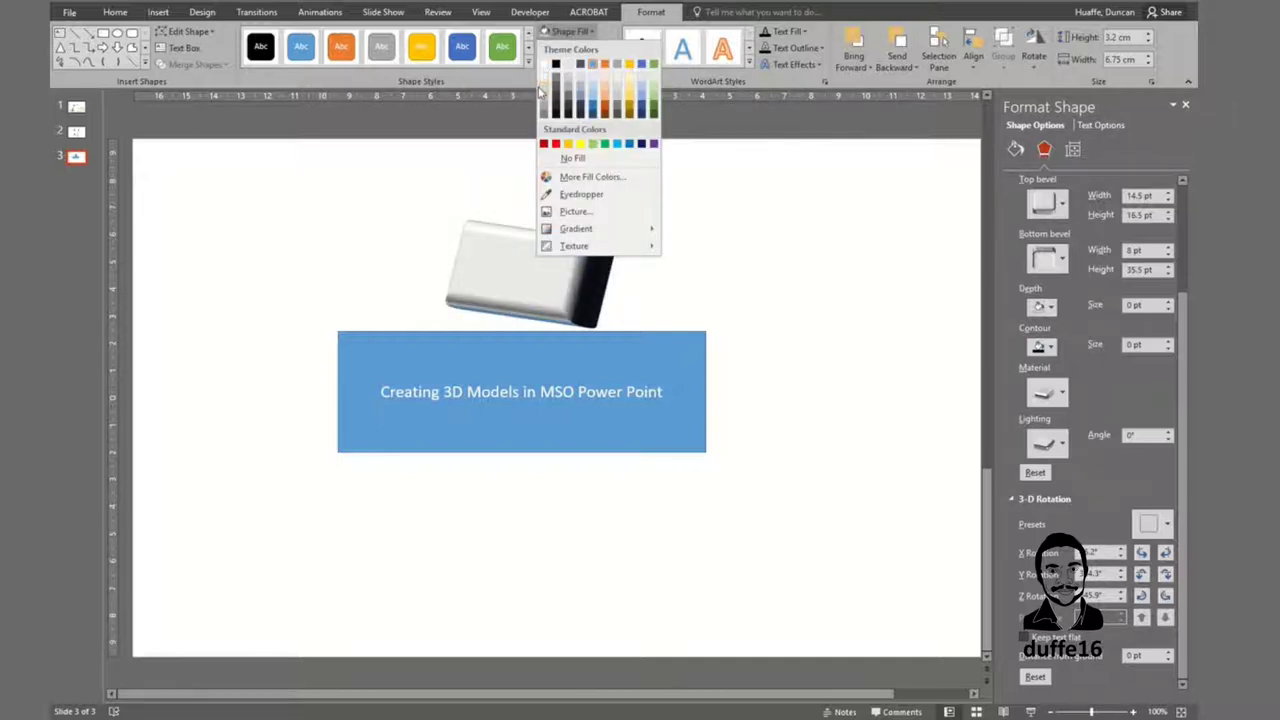
Fill the slab grey, remove its outline and place it below the title box
{"action": "left_click", "coordinate": [544, 98]}
{"action": "mouse_move", "coordinate": [542, 272]}
{"action": "left_mouse_down"}
{"action": "mouse_move", "coordinate": [655, 215]}
{"action": "mouse_move", "coordinate": [595, 222]}
{"action": "left_mouse_up"}
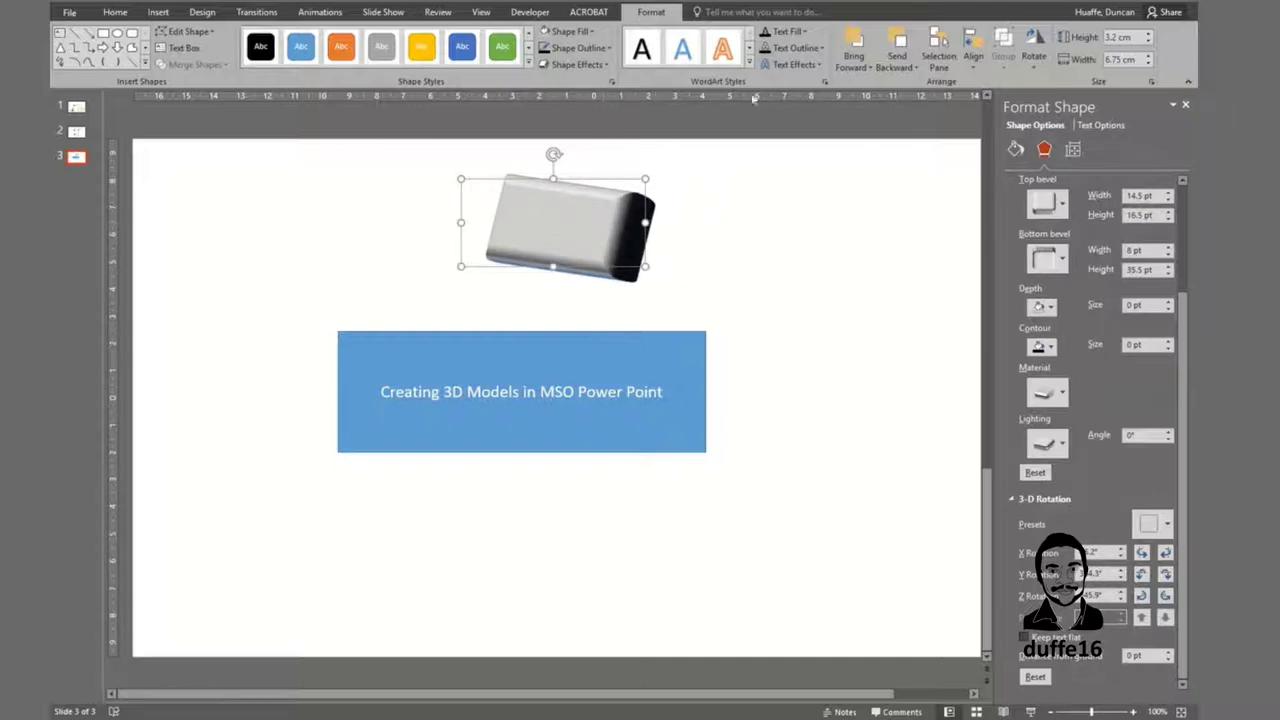
{"action": "left_click", "coordinate": [570, 47]}
{"action": "left_click", "coordinate": [575, 172]}
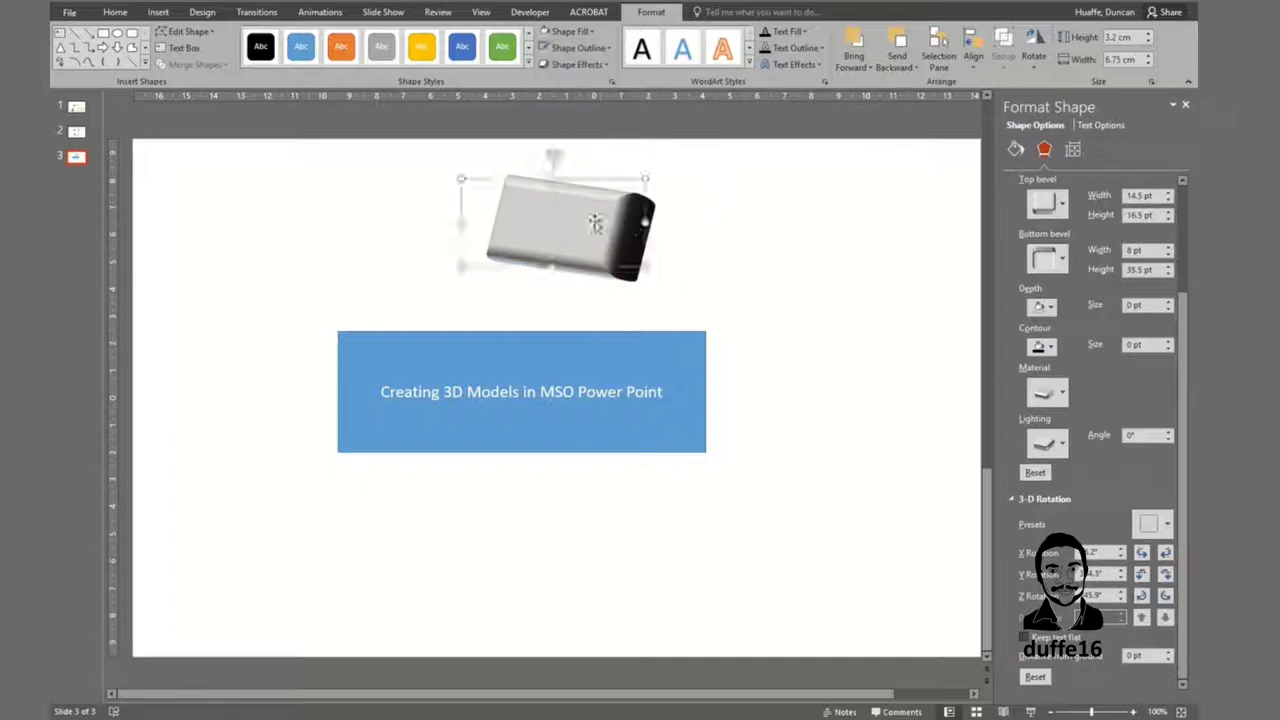
{"action": "mouse_move", "coordinate": [595, 224]}
{"action": "left_mouse_down"}
{"action": "mouse_move", "coordinate": [531, 325]}
{"action": "mouse_move", "coordinate": [563, 295]}
{"action": "mouse_move", "coordinate": [722, 300]}
{"action": "mouse_move", "coordinate": [517, 299]}
{"action": "mouse_move", "coordinate": [552, 528]}
{"action": "left_mouse_up"}
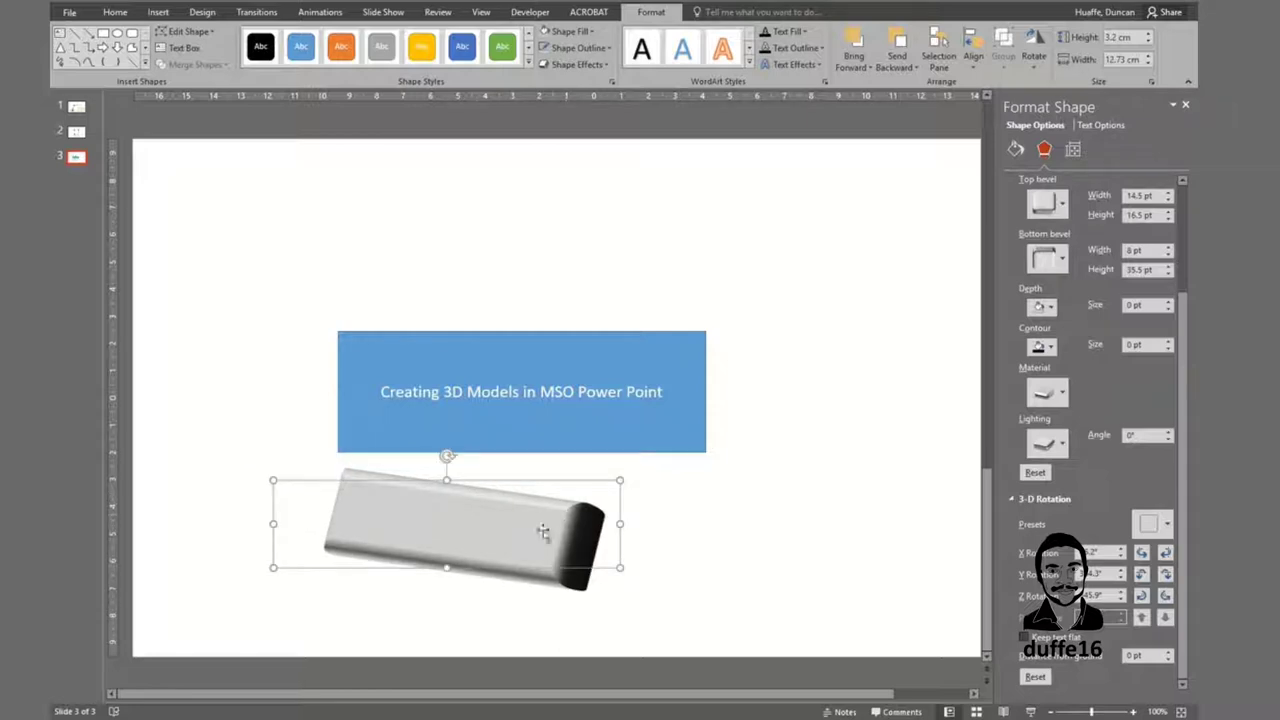
Squeeze the slab into a 1.22 cm-high rod above the title and duplicate it just below
{"action": "mouse_move", "coordinate": [446, 565]}
{"action": "left_mouse_down"}
{"action": "mouse_move", "coordinate": [435, 231]}
{"action": "mouse_move", "coordinate": [459, 256]}
{"action": "left_mouse_up"}
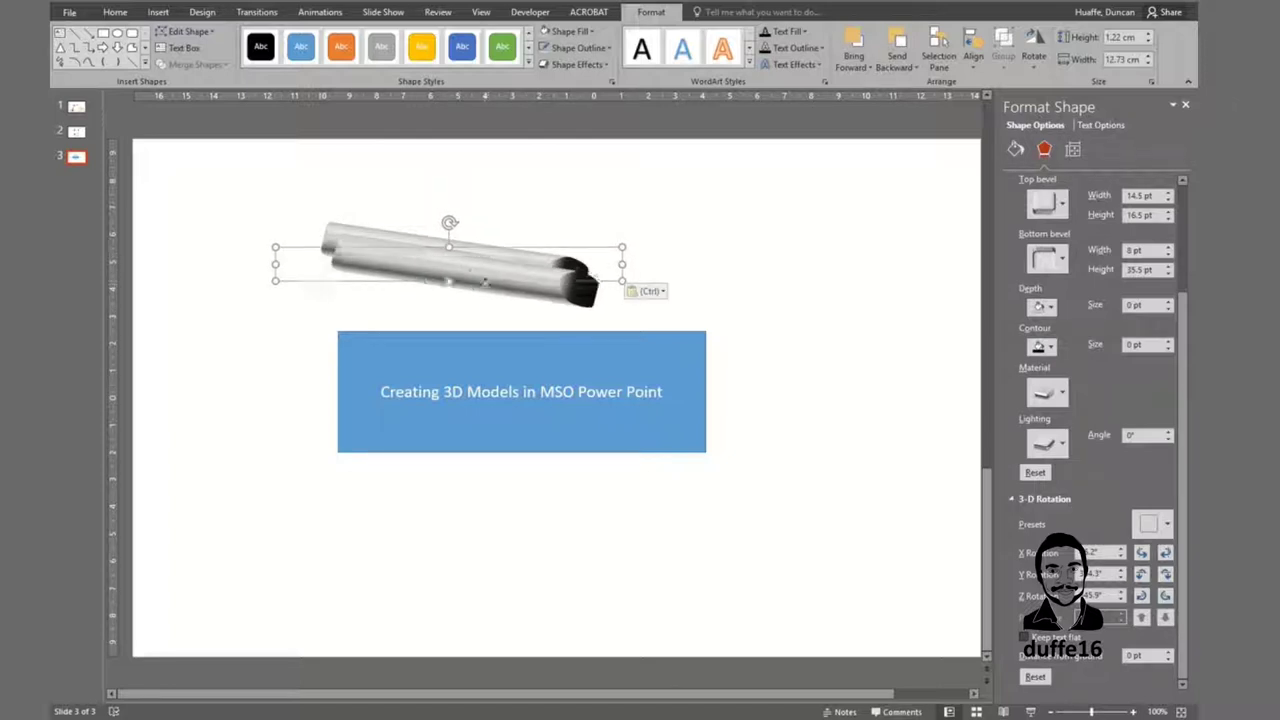
{"action": "left_click_drag", "start_coordinate": [462, 260], "coordinate": [458, 326]}
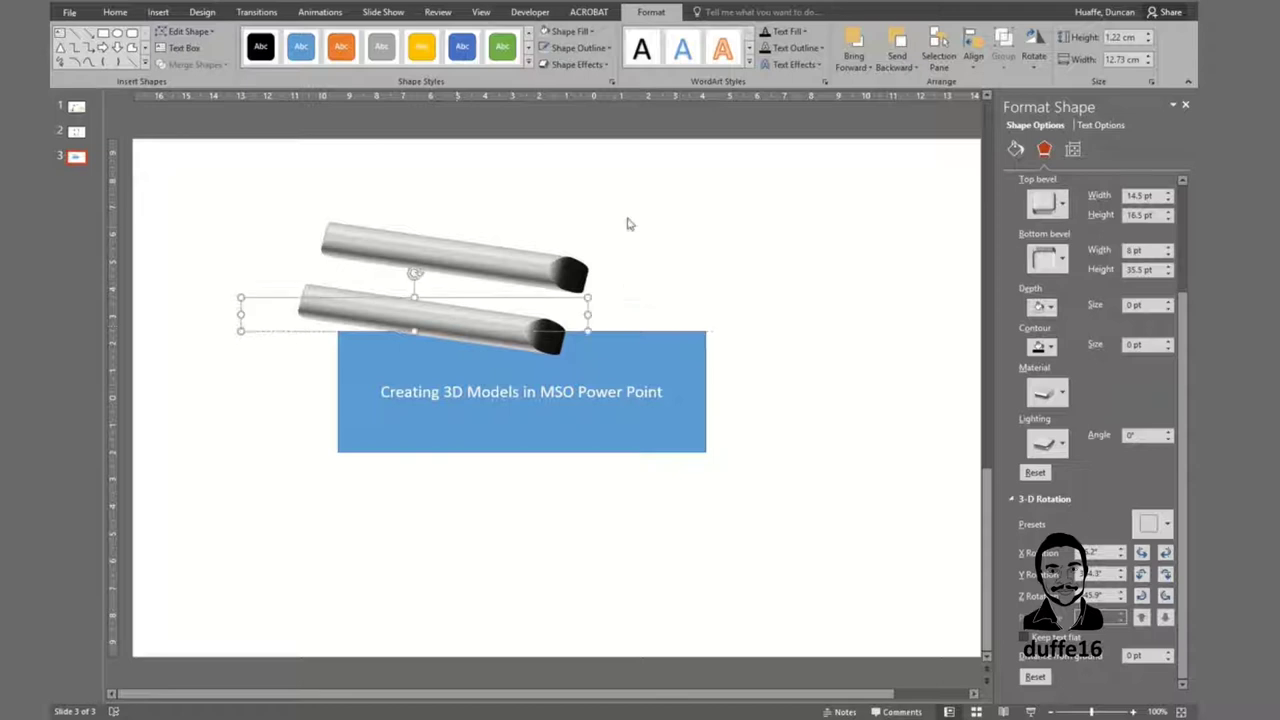
{"action": "left_click", "coordinate": [624, 260]}
Draw a small circle and give it the tube's grey 3D look with Format Painter
{"action": "left_click", "coordinate": [714, 35]}
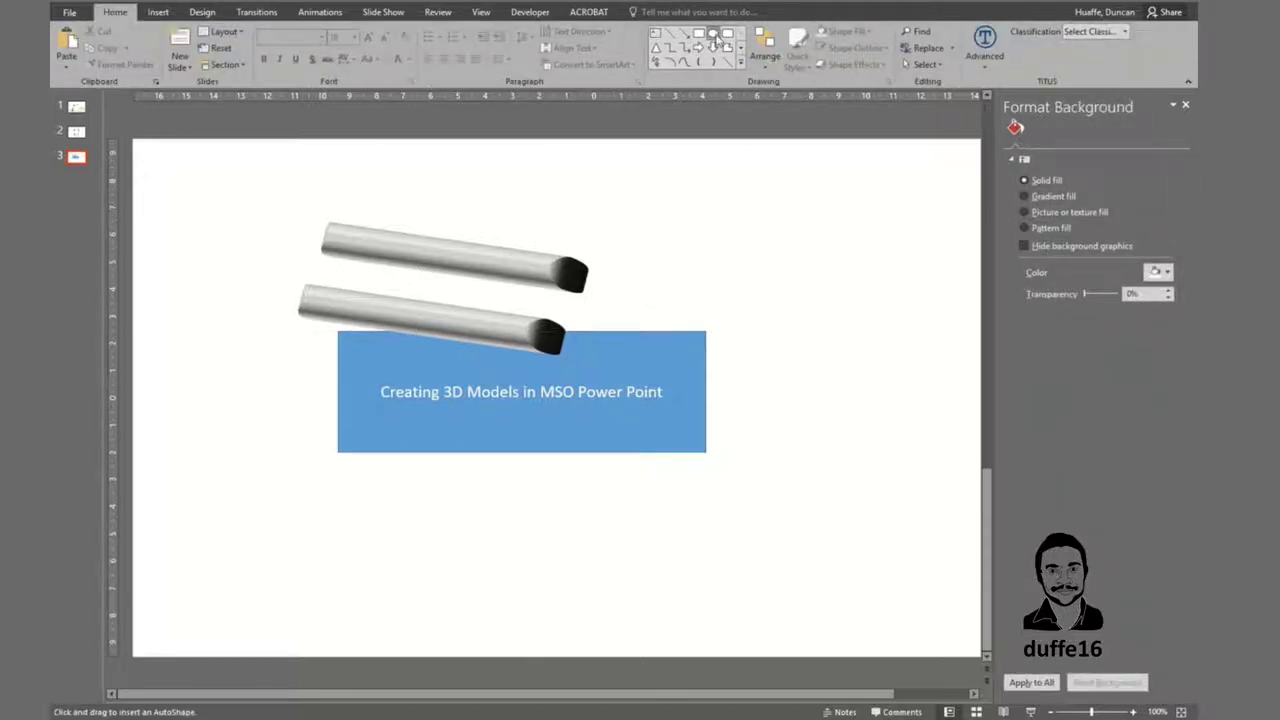
{"action": "mouse_move", "coordinate": [646, 168]}
{"action": "left_mouse_down"}
{"action": "mouse_move", "coordinate": [706, 226]}
{"action": "mouse_move", "coordinate": [668, 250]}
{"action": "left_mouse_up"}
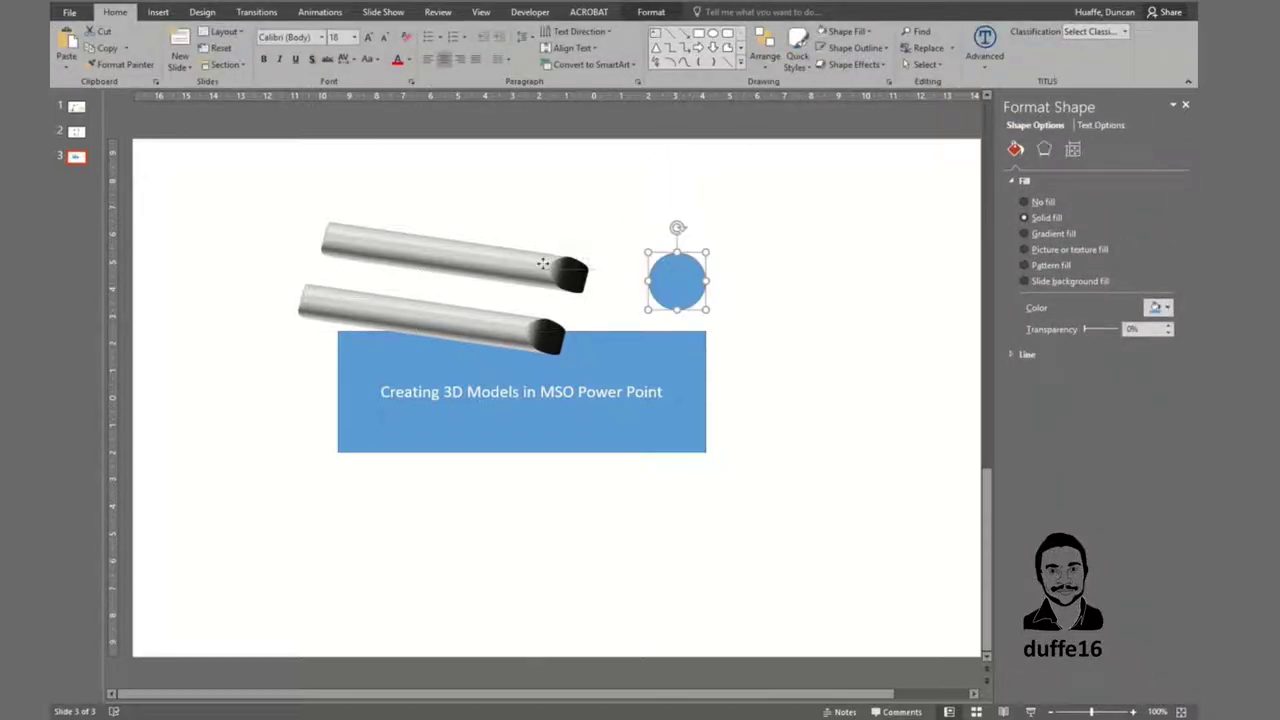
{"action": "left_click", "coordinate": [542, 263]}
{"action": "left_click", "coordinate": [119, 64]}
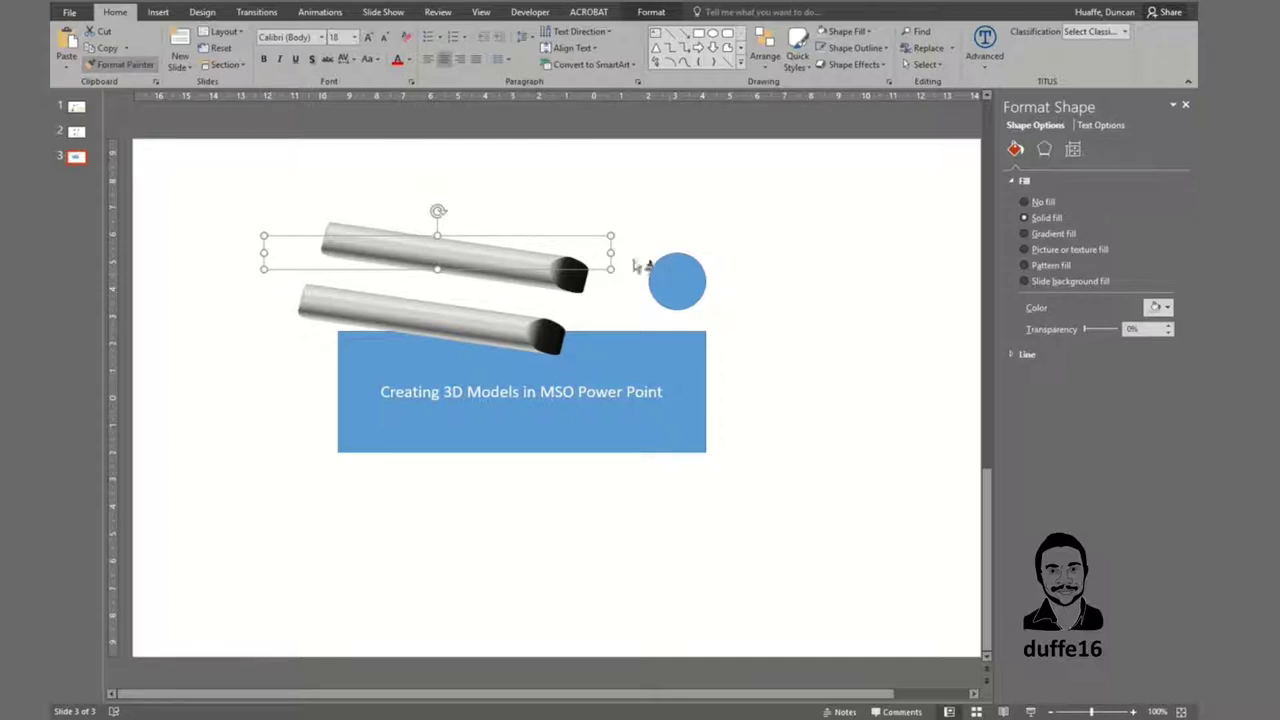
{"action": "left_click", "coordinate": [675, 280]}
Place the sphere on the upper tube's left end and a copy on its right end
{"action": "left_click_drag", "start_coordinate": [694, 297], "coordinate": [331, 251]}
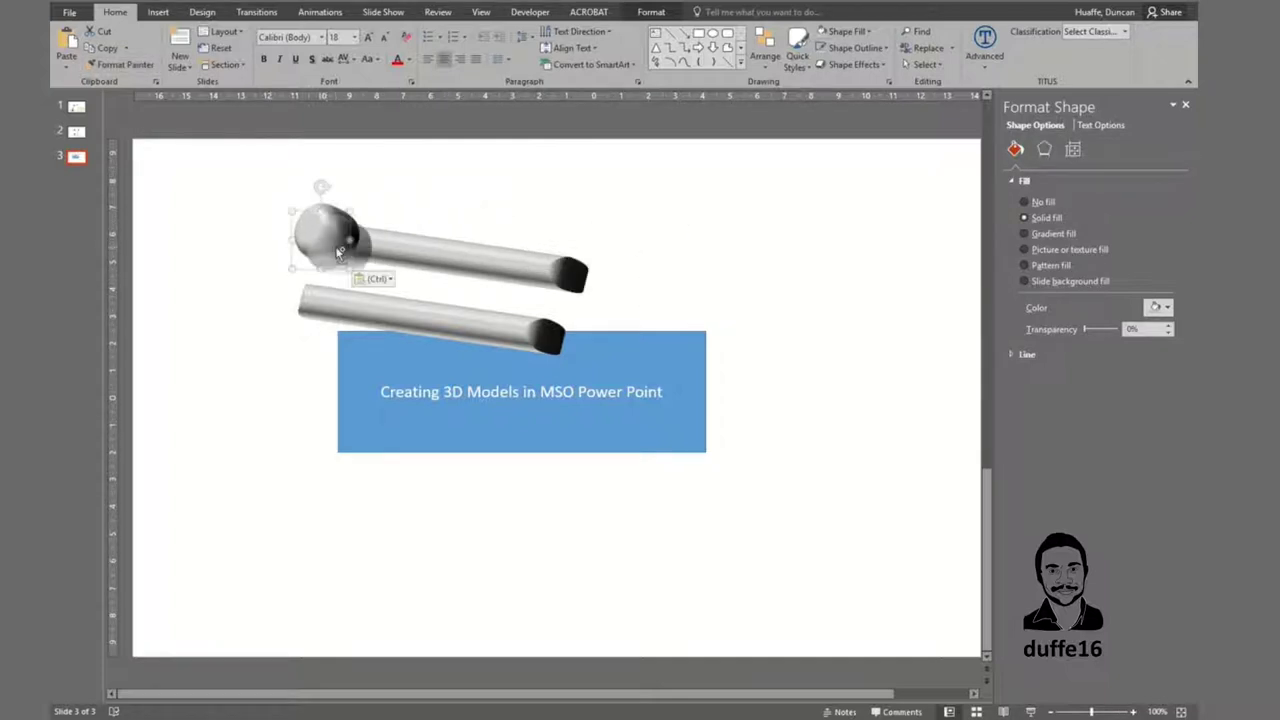
{"action": "left_click_drag", "start_coordinate": [331, 251], "coordinate": [574, 289]}
{"action": "left_click", "coordinate": [848, 272]}
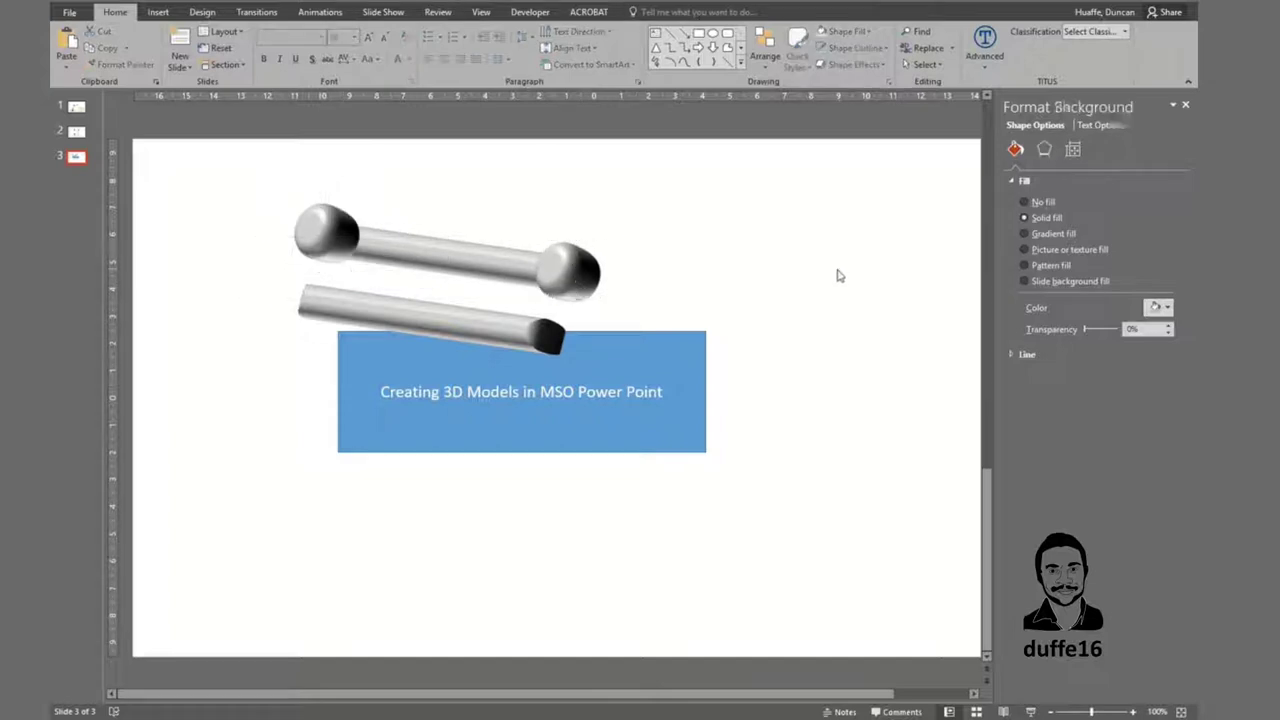
{"action": "left_click", "coordinate": [497, 321]}
Rotate the lower tube into a steep diagonal and start adjusting its 3-D rotation
{"action": "mouse_move", "coordinate": [418, 273]}
{"action": "left_mouse_down"}
{"action": "mouse_move", "coordinate": [440, 311]}
{"action": "mouse_move", "coordinate": [429, 363]}
{"action": "left_mouse_up"}
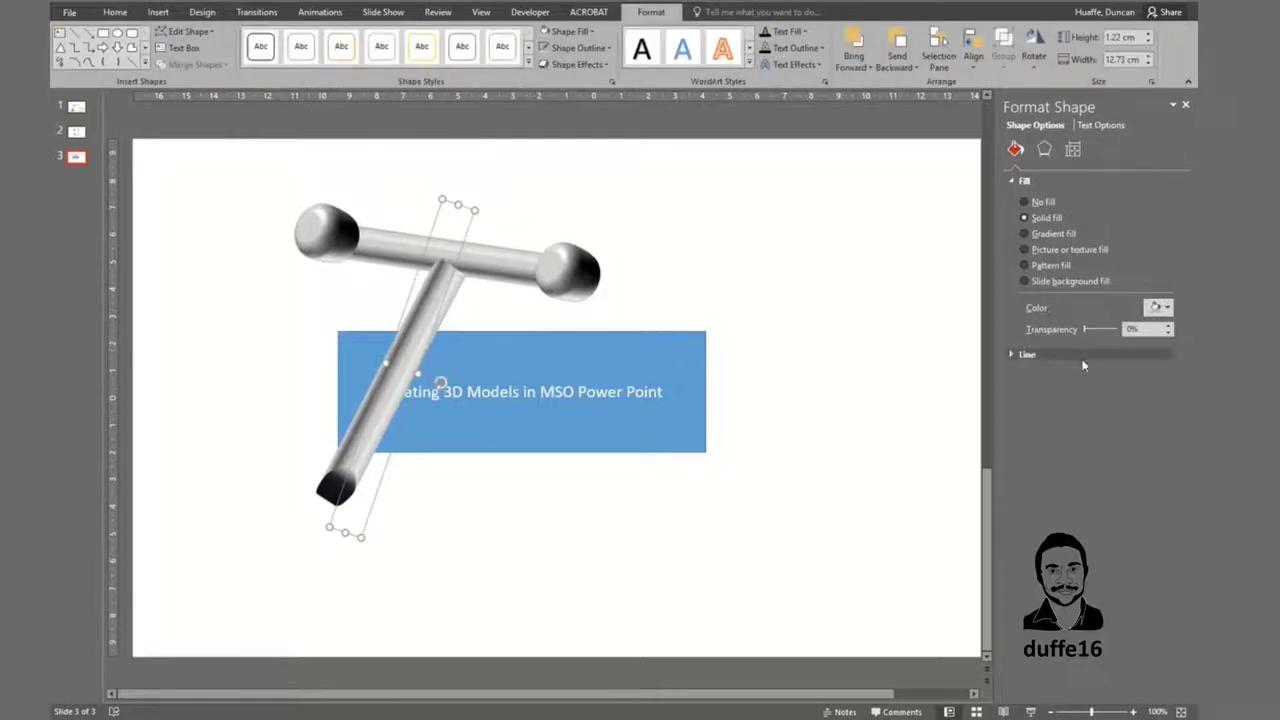
{"action": "left_click", "coordinate": [1045, 149]}
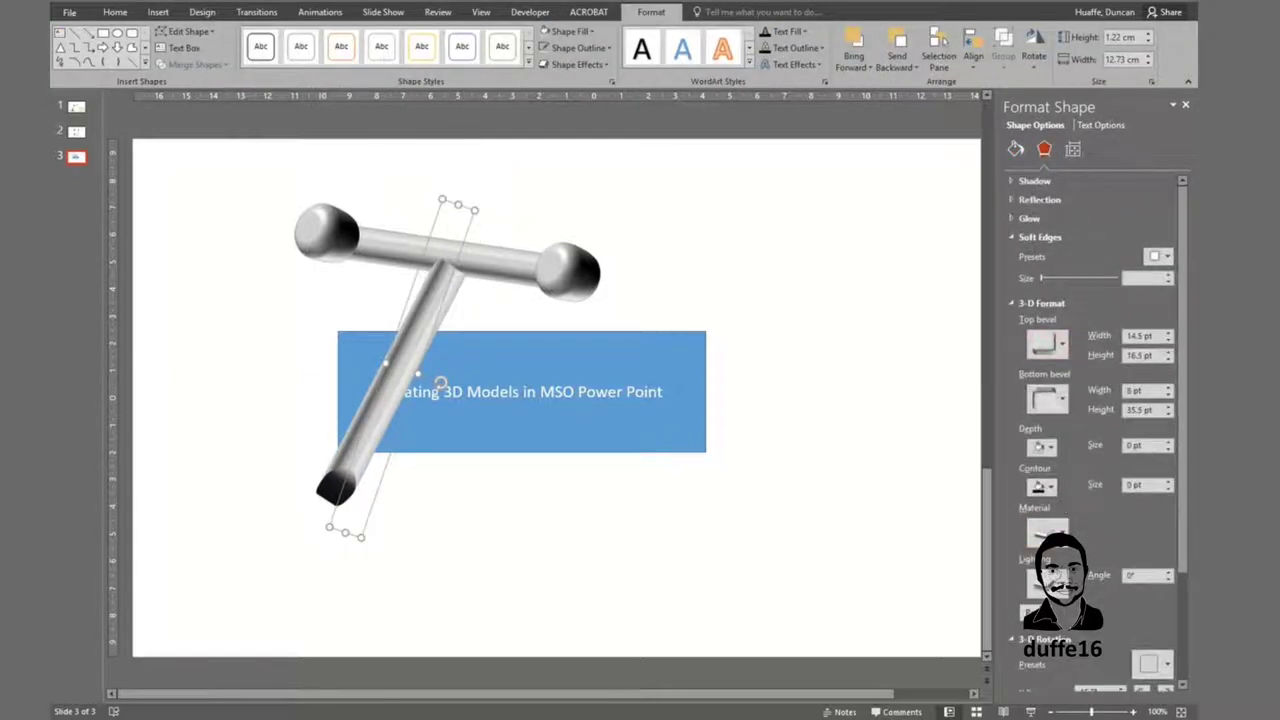
{"action": "scroll", "coordinate": [1110, 450], "scroll_direction": "down", "scroll_amount": 2}
{"action": "scroll", "coordinate": [1127, 487], "scroll_direction": "down", "scroll_amount": 2}
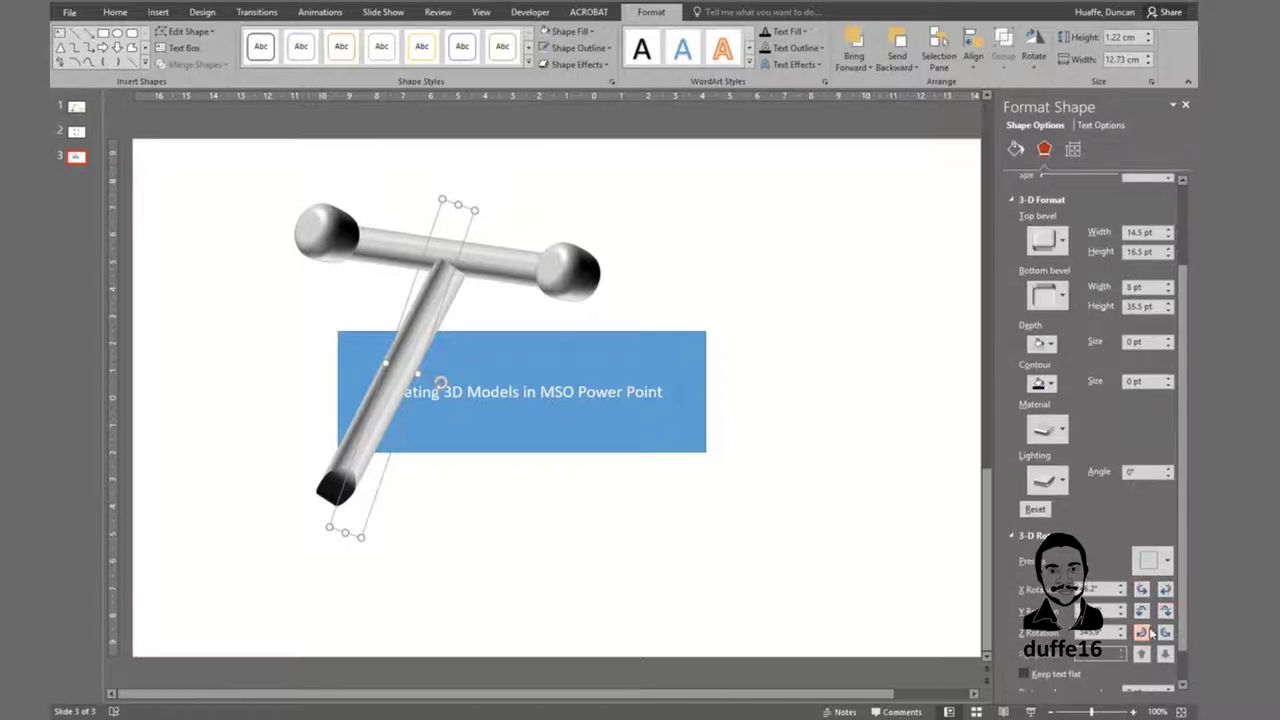
{"action": "left_click", "coordinate": [1145, 632]}
{"action": "left_click", "coordinate": [1165, 632]}
{"action": "left_click", "coordinate": [1165, 611]}
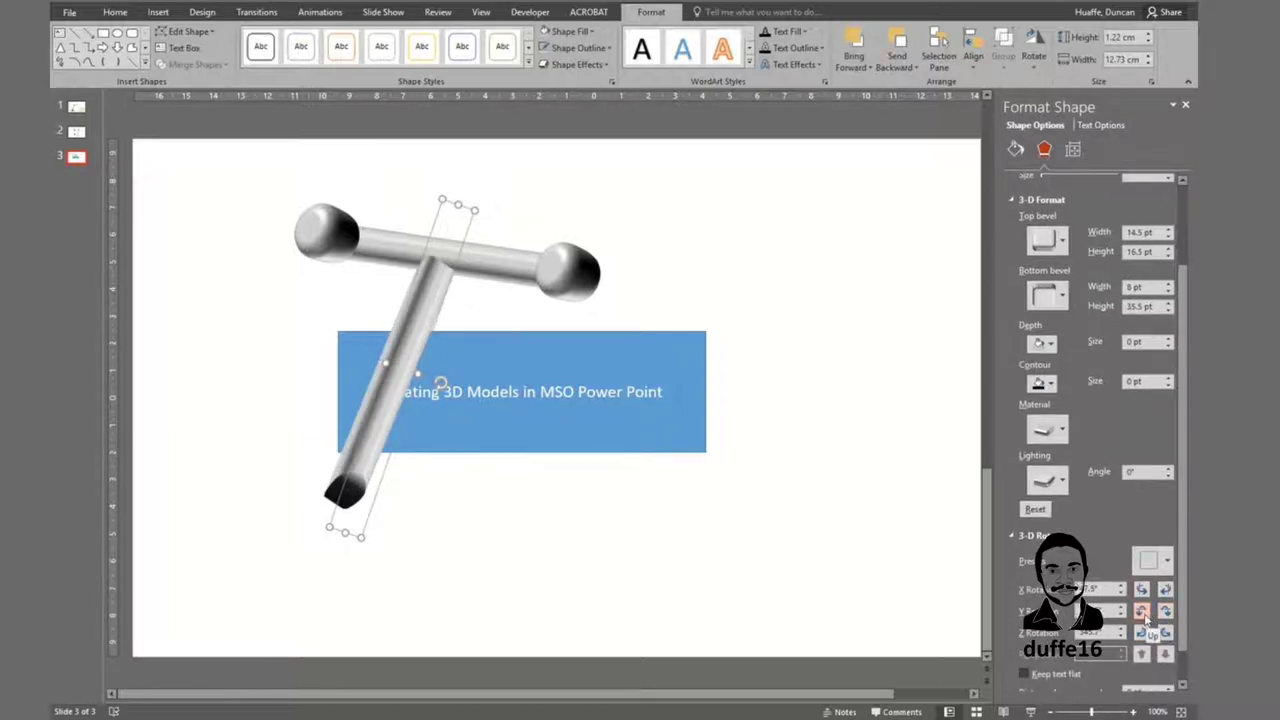
{"action": "left_click", "coordinate": [1142, 612]}
Fine-tune the long tube's X and Y rotation until it leans diagonally to the right
{"action": "left_click", "coordinate": [1142, 590]}
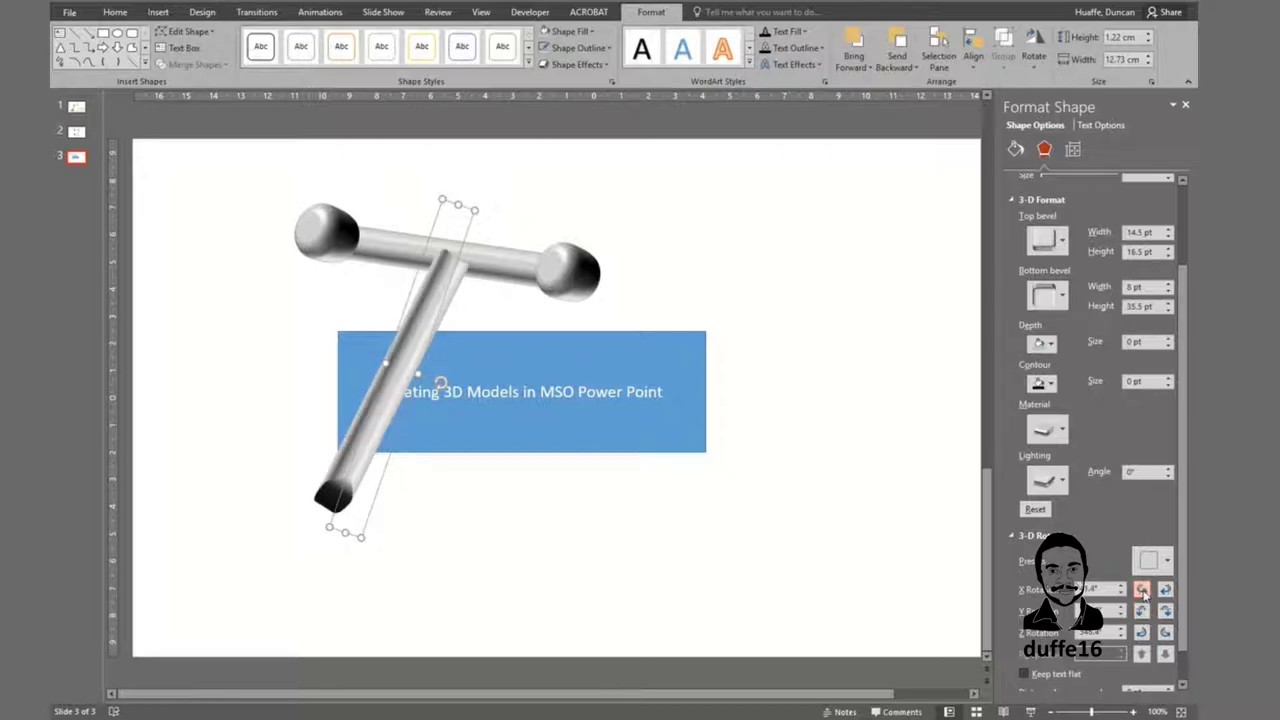
{"action": "left_click", "coordinate": [1166, 590]}
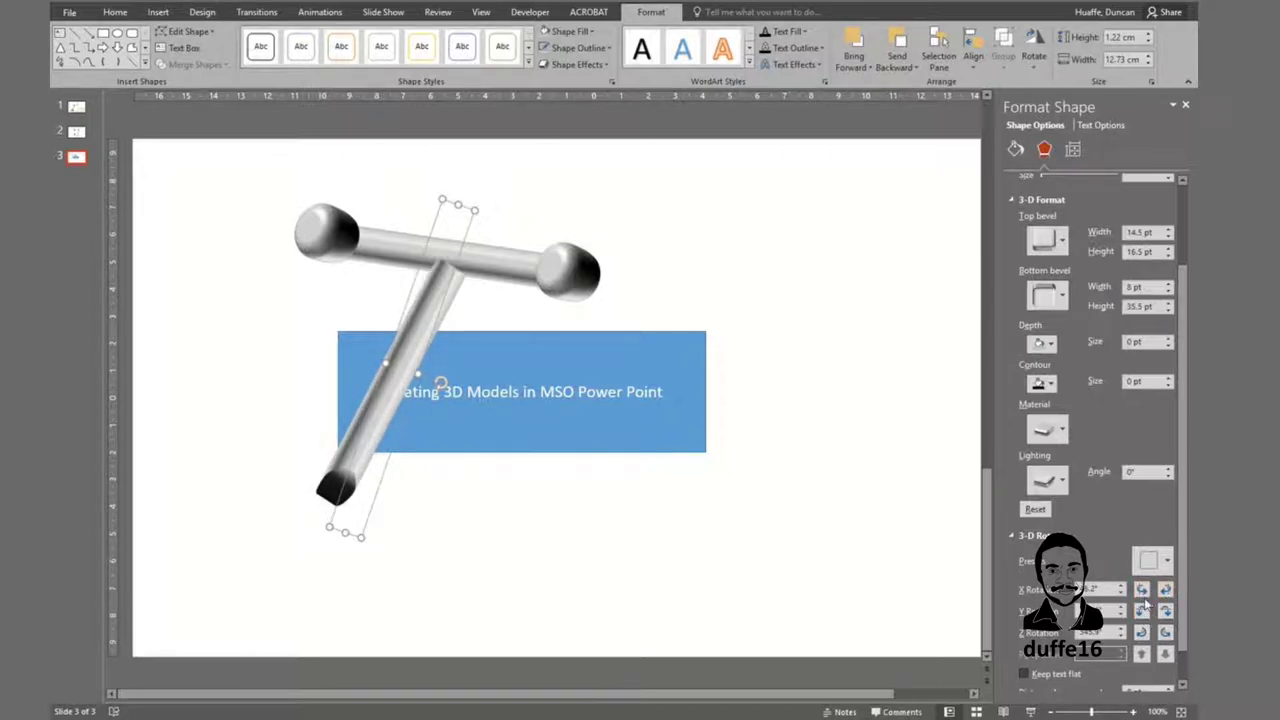
{"action": "left_click", "coordinate": [1142, 590]}
{"action": "left_click", "coordinate": [1142, 612]}
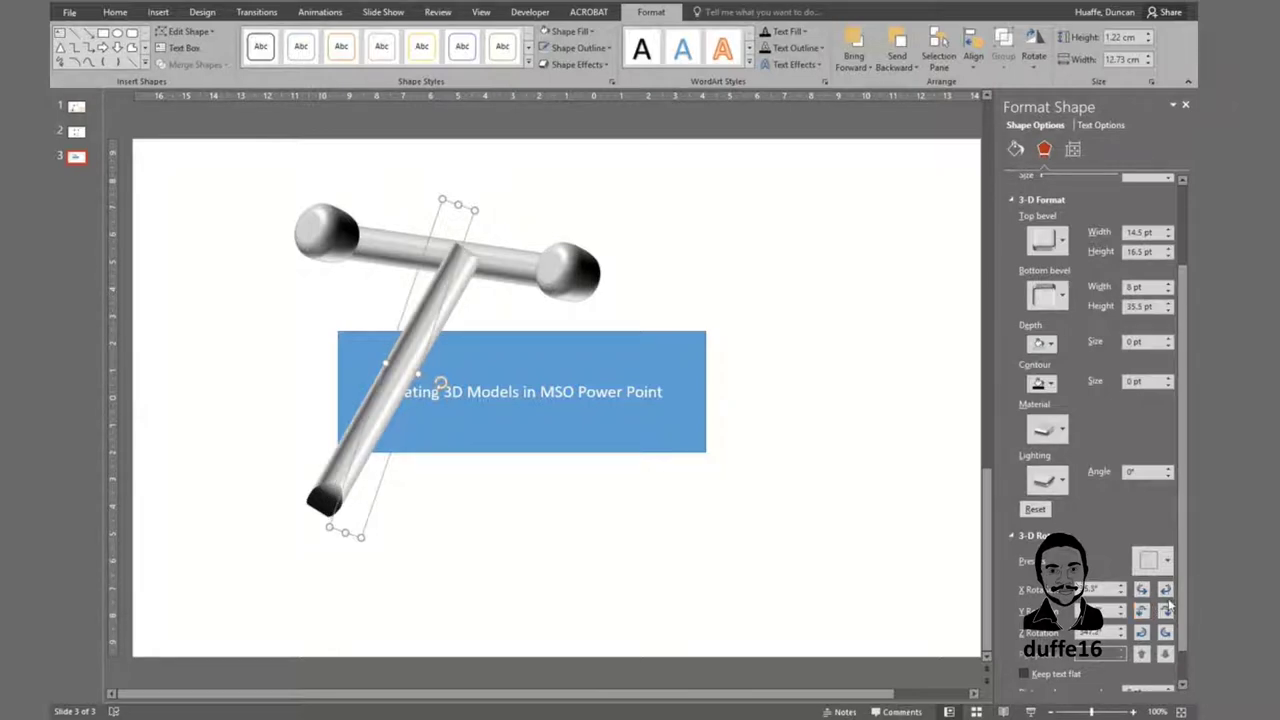
{"action": "left_click", "coordinate": [1160, 596]}
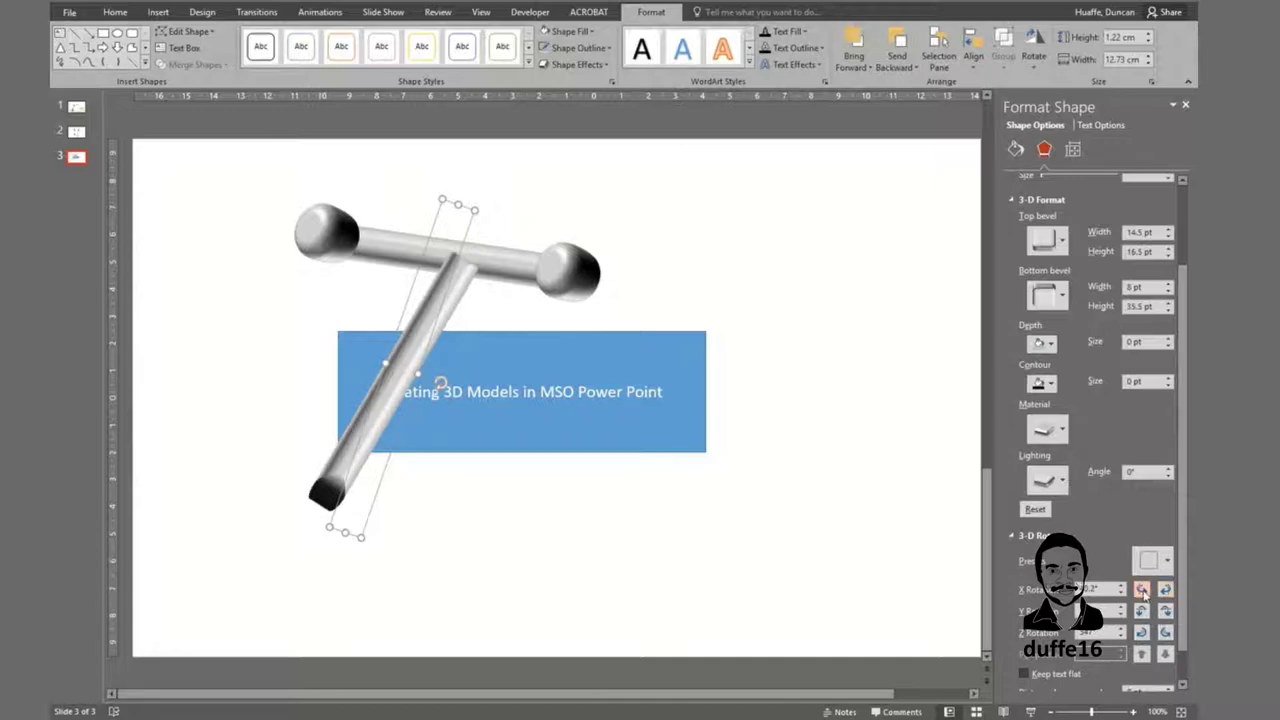
{"action": "left_click", "coordinate": [1163, 612]}
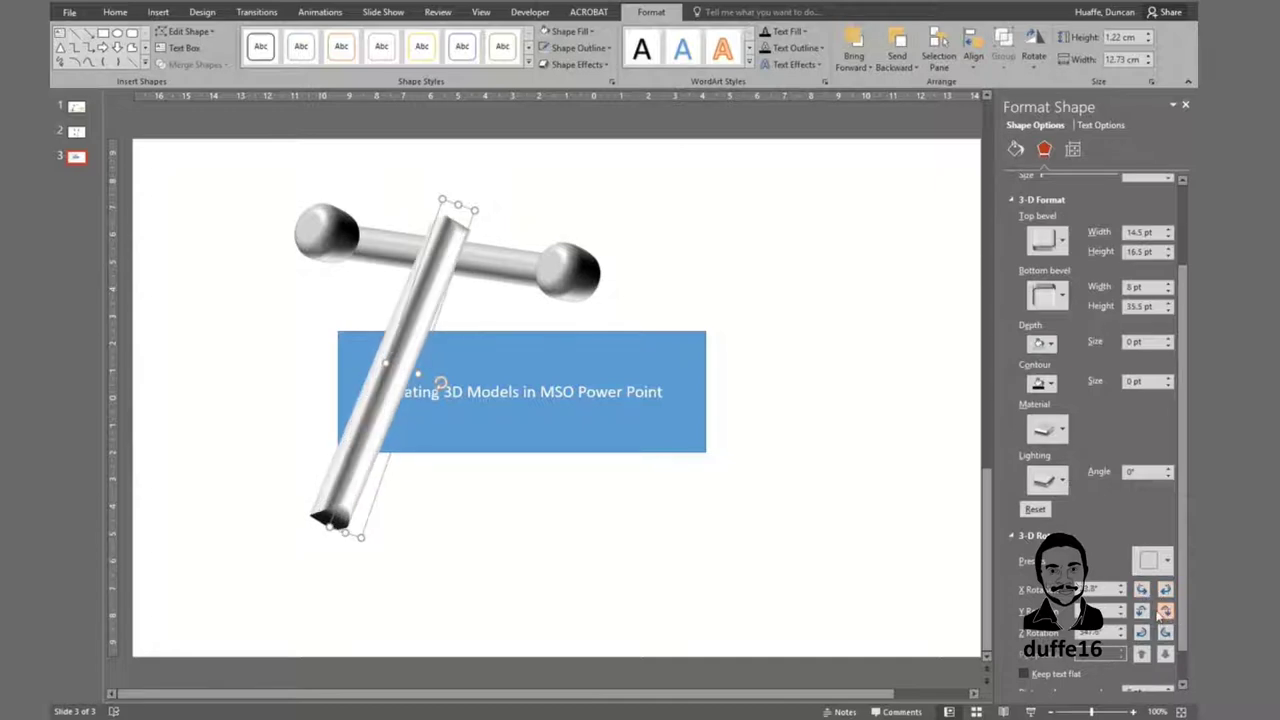
{"action": "left_click", "coordinate": [1141, 611]}
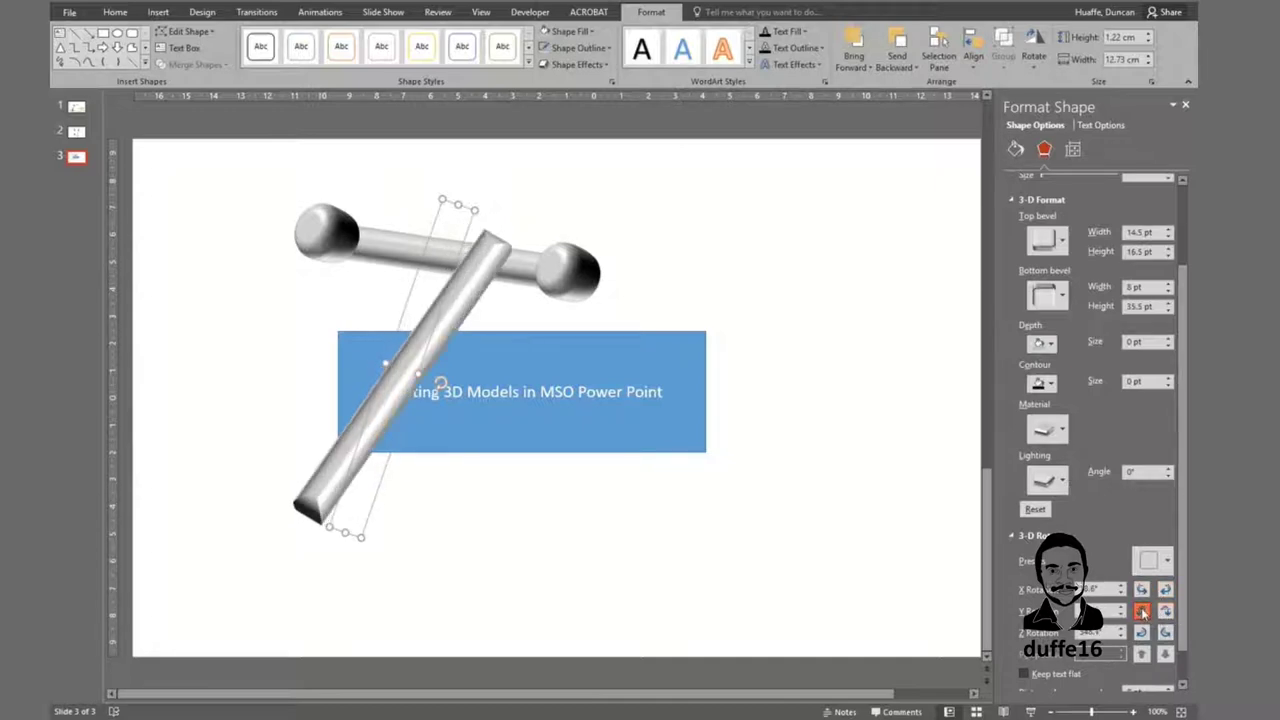
{"action": "left_click", "coordinate": [1141, 611]}
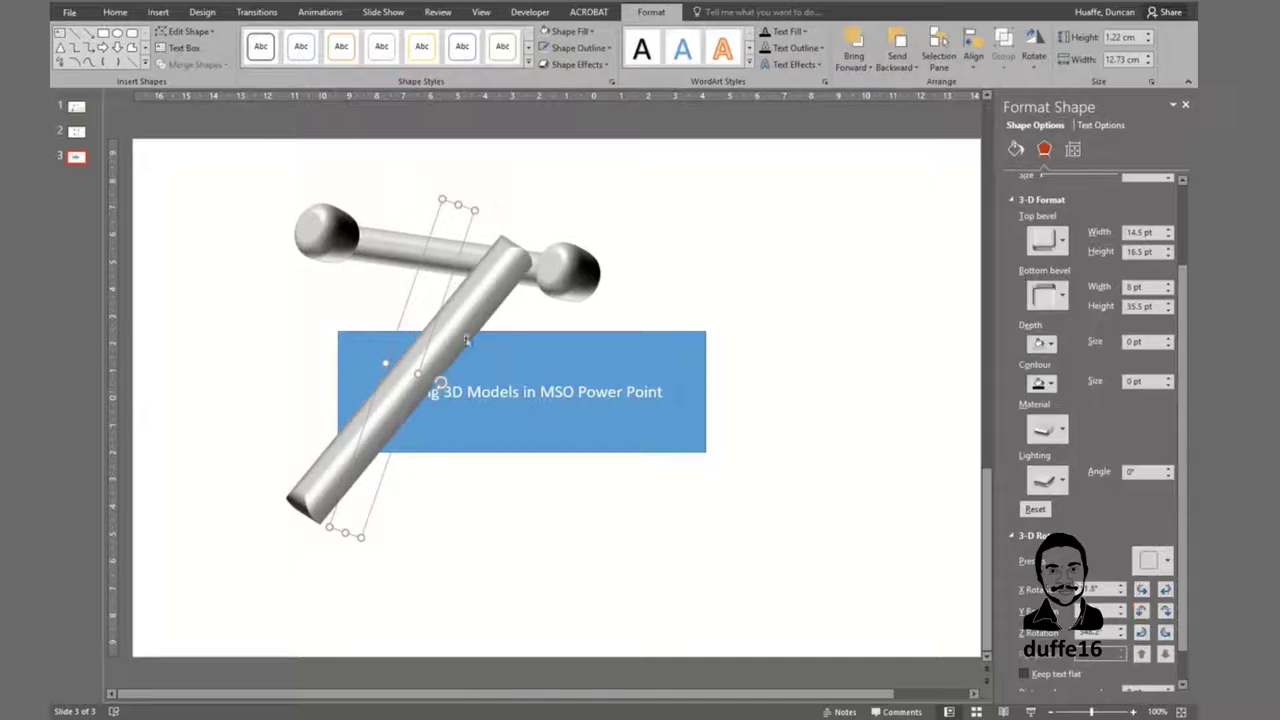
Shift the long tube left and adjust its X and Y rotation so it stands more upright
{"action": "mouse_move", "coordinate": [447, 319]}
{"action": "left_mouse_down"}
{"action": "mouse_move", "coordinate": [386, 326]}
{"action": "mouse_move", "coordinate": [447, 328]}
{"action": "mouse_move", "coordinate": [588, 393]}
{"action": "mouse_move", "coordinate": [408, 337]}
{"action": "mouse_move", "coordinate": [428, 308]}
{"action": "left_mouse_up"}
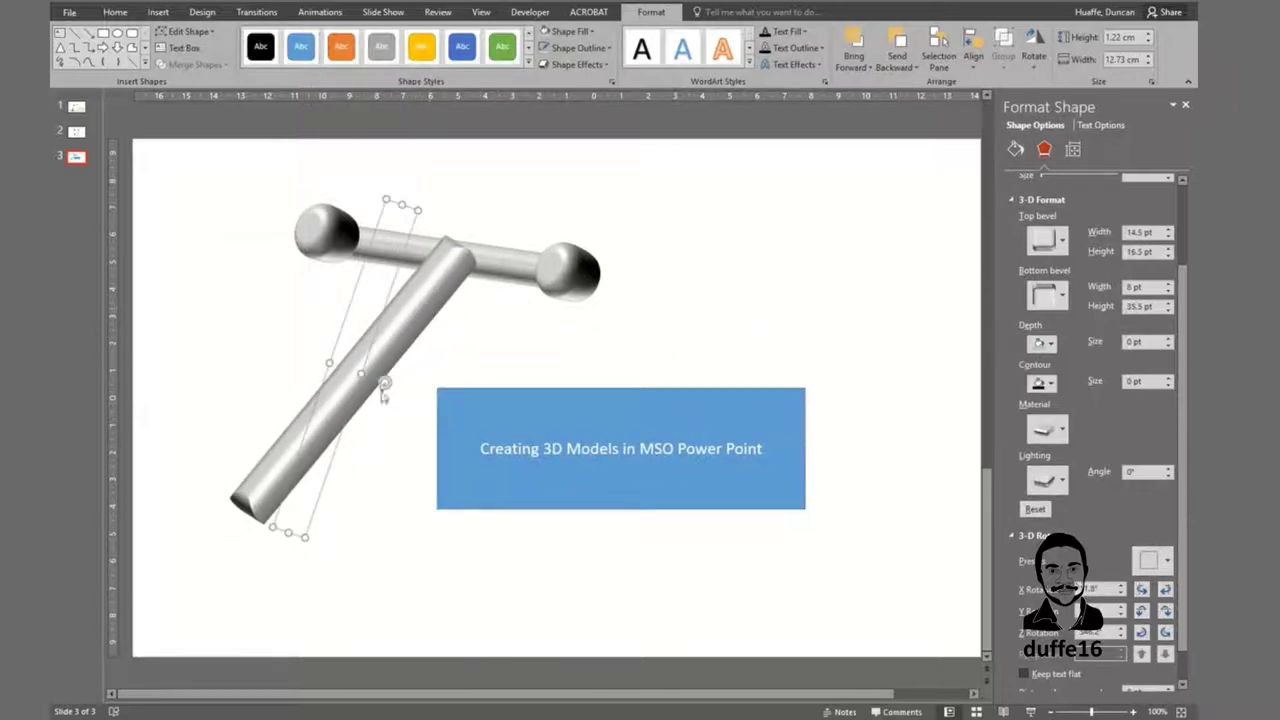
{"action": "mouse_move", "coordinate": [384, 385]}
{"action": "left_mouse_down"}
{"action": "mouse_move", "coordinate": [372, 378]}
{"action": "mouse_move", "coordinate": [371, 393]}
{"action": "mouse_move", "coordinate": [366, 371]}
{"action": "mouse_move", "coordinate": [371, 394]}
{"action": "mouse_move", "coordinate": [323, 400]}
{"action": "left_mouse_up"}
{"action": "left_click", "coordinate": [1165, 589]}
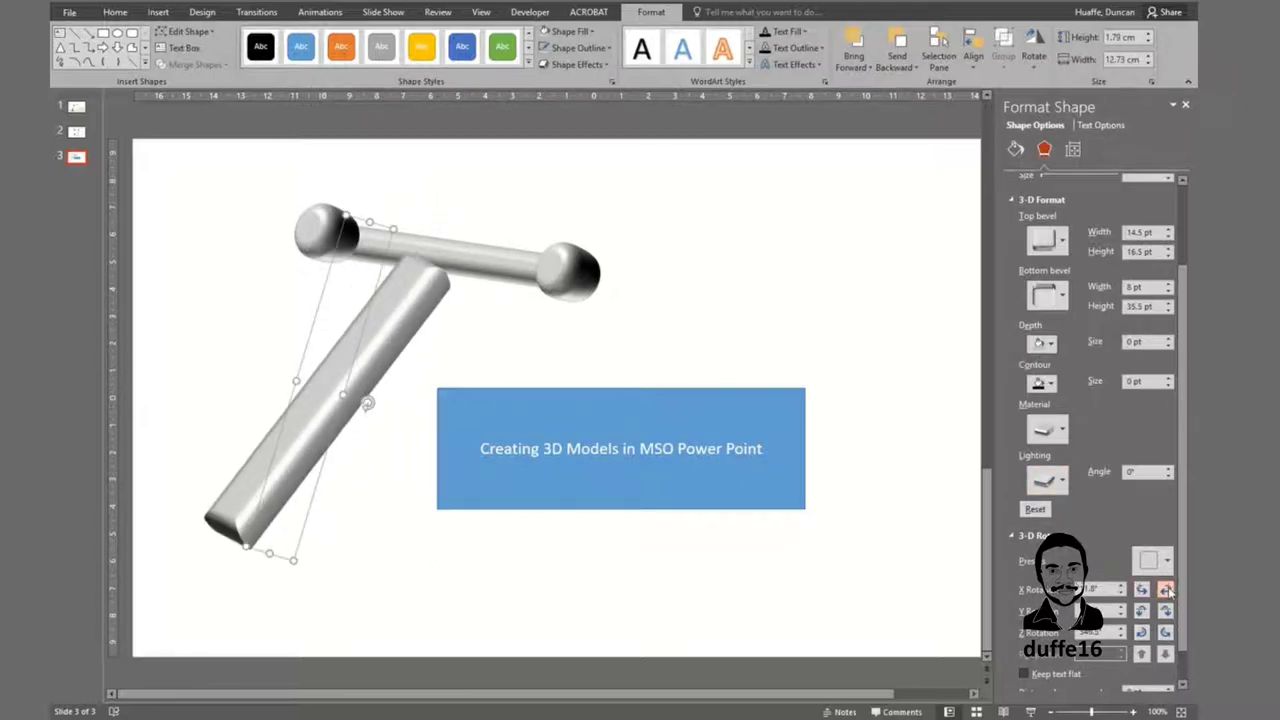
{"action": "left_click", "coordinate": [1165, 589]}
{"action": "left_click", "coordinate": [1141, 589]}
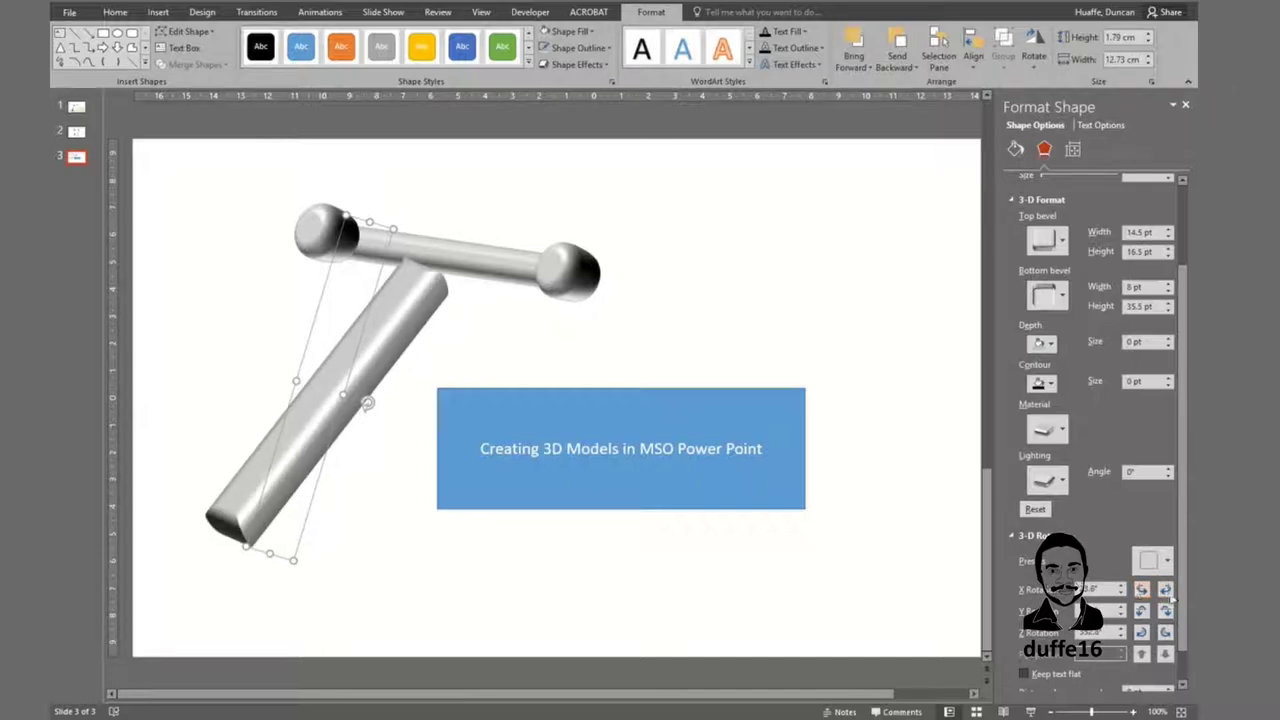
{"action": "left_click", "coordinate": [1165, 611]}
{"action": "left_click", "coordinate": [1165, 611]}
{"action": "left_click", "coordinate": [1165, 611]}
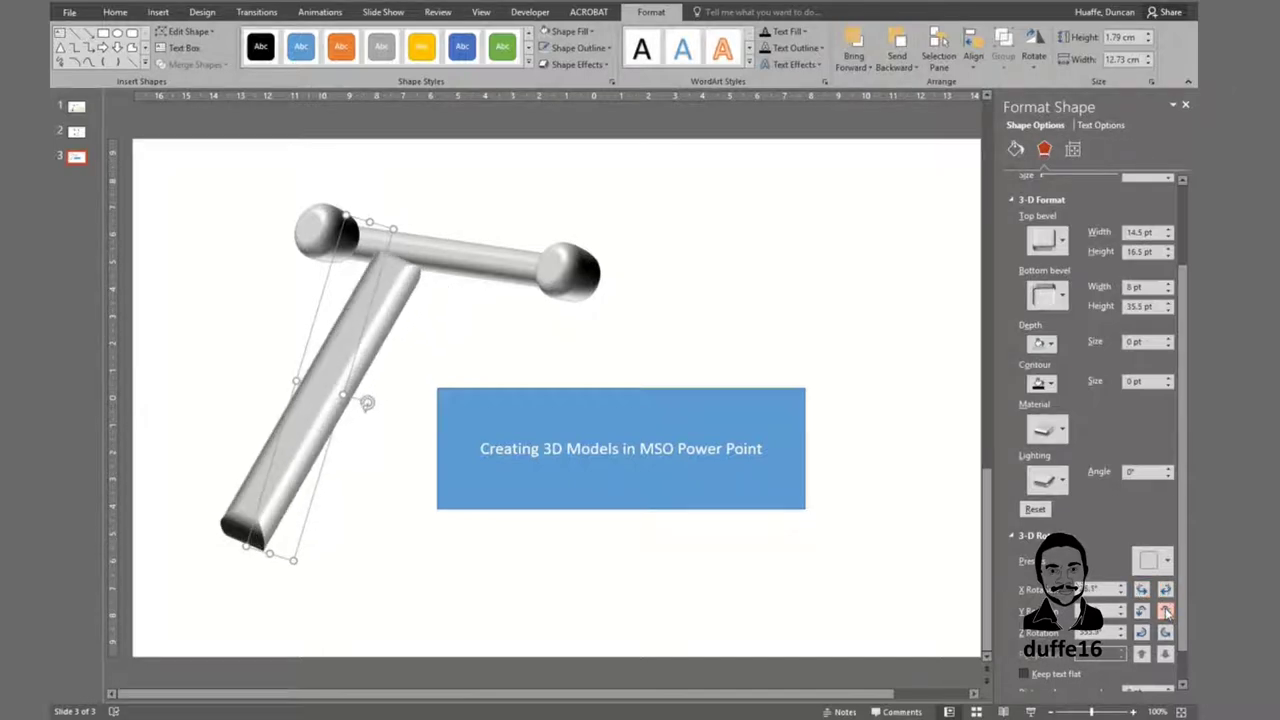
Spin the tube near-vertical with Z rotation and move it under the right-hand ball
{"action": "left_click", "coordinate": [1141, 633]}
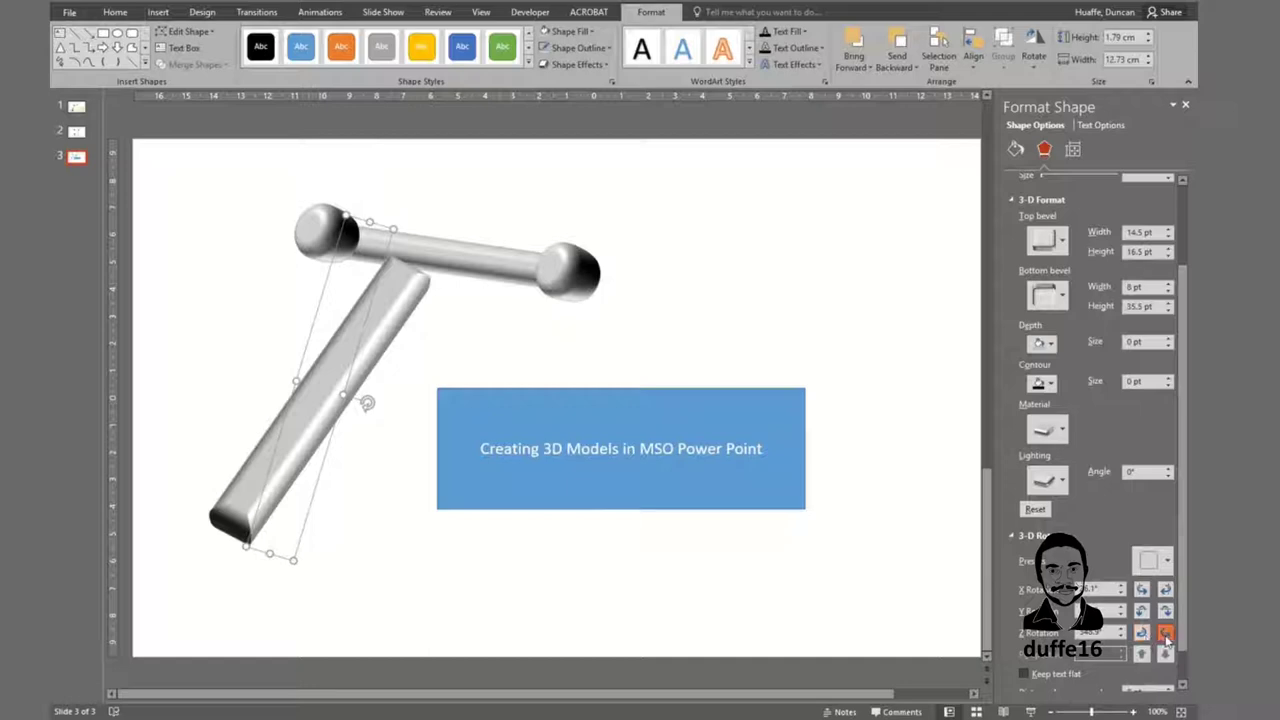
{"action": "left_click", "coordinate": [1165, 633]}
{"action": "left_click", "coordinate": [1165, 633]}
{"action": "left_click", "coordinate": [1165, 633]}
{"action": "left_click", "coordinate": [1165, 633]}
{"action": "left_click", "coordinate": [1165, 633]}
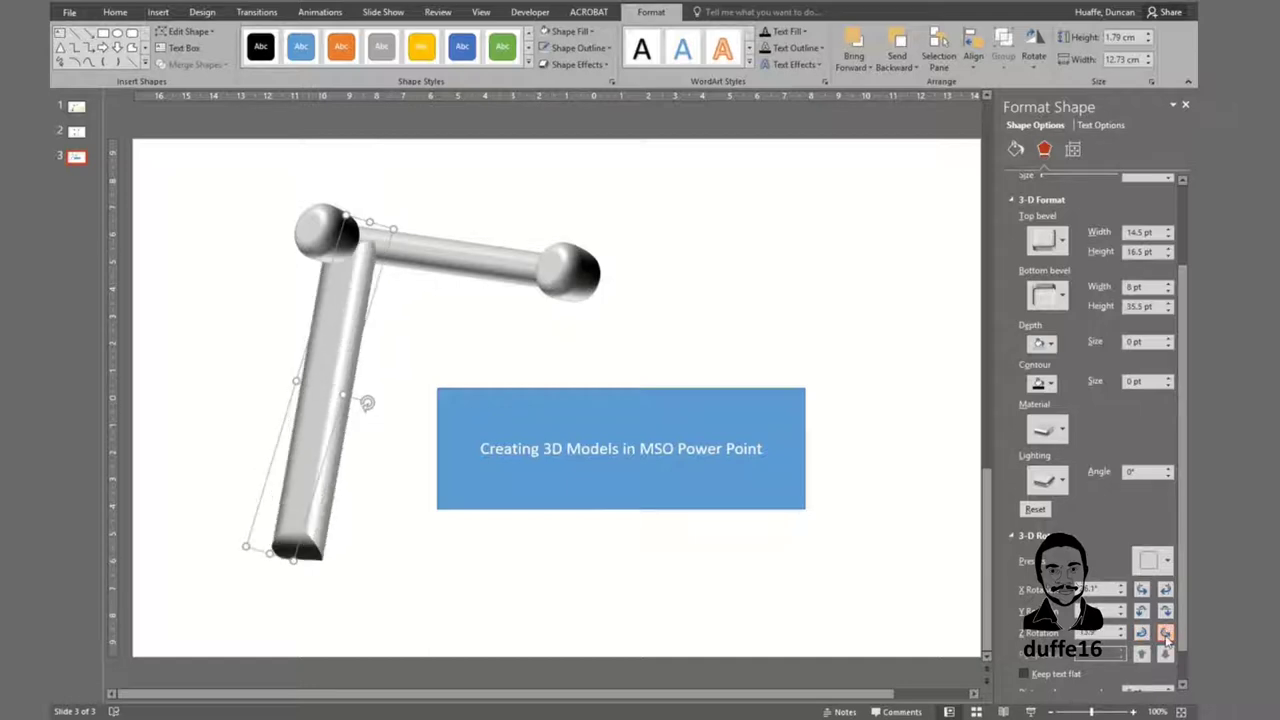
{"action": "left_click", "coordinate": [1165, 633]}
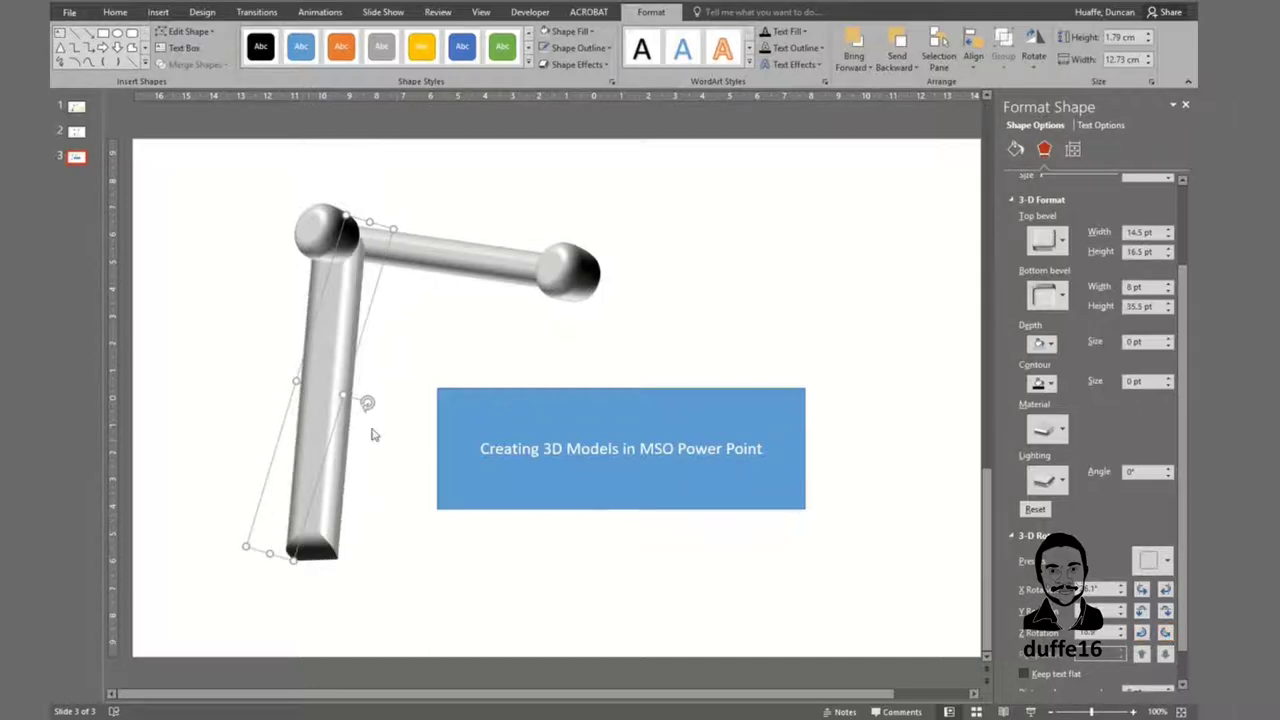
{"action": "left_click_drag", "start_coordinate": [330, 422], "coordinate": [554, 461]}
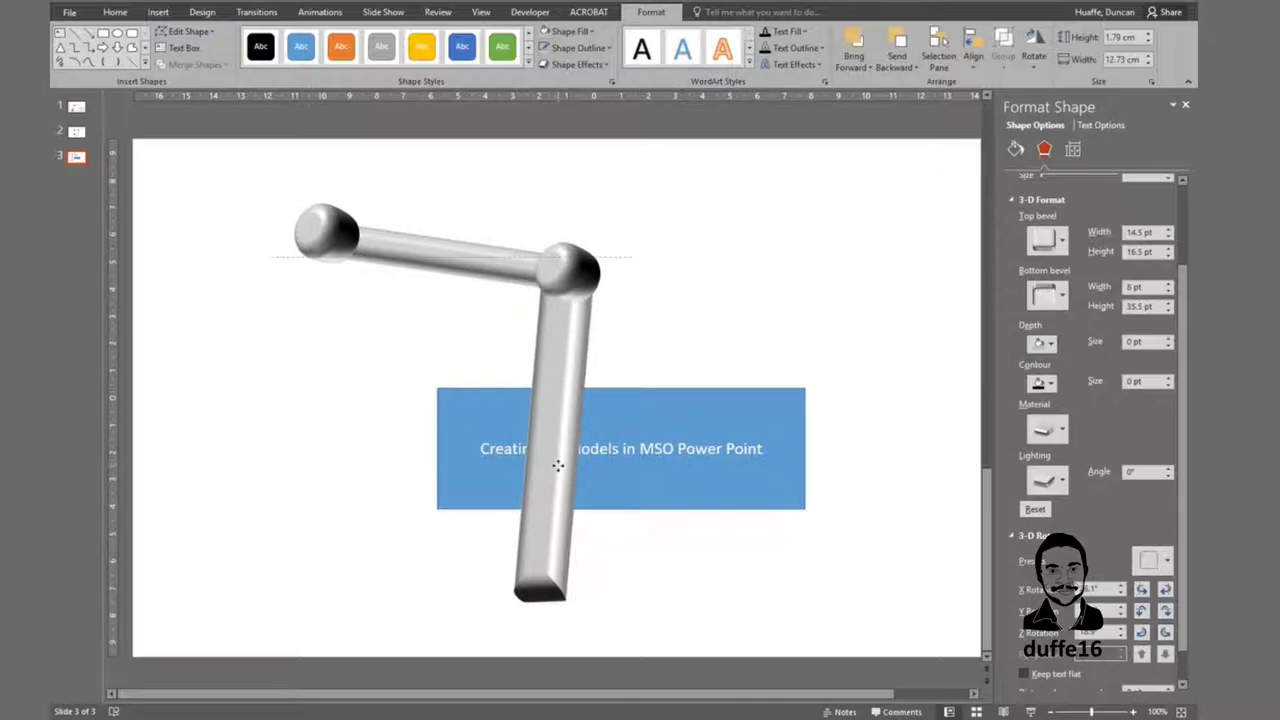
{"action": "left_click", "coordinate": [557, 465]}
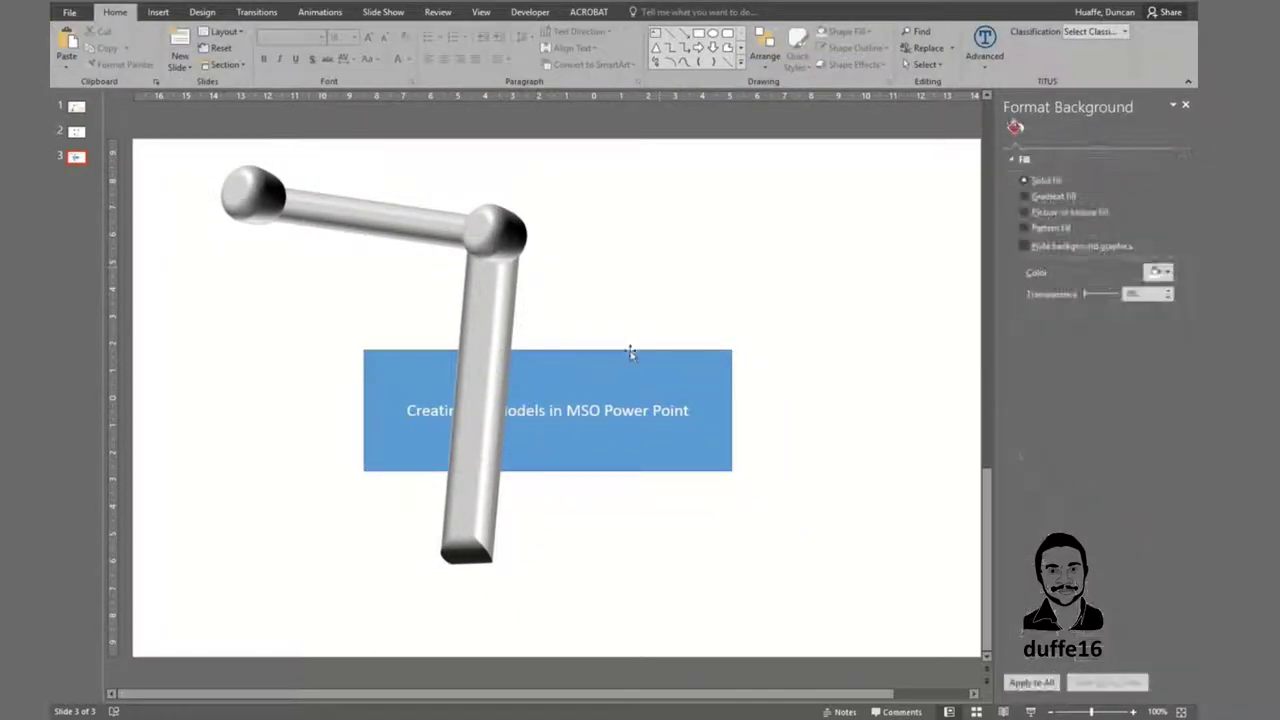
Move the blue title box down and right beside the upright tube's foot, then select the top crossbar
{"action": "left_click_drag", "start_coordinate": [629, 350], "coordinate": [771, 437]}
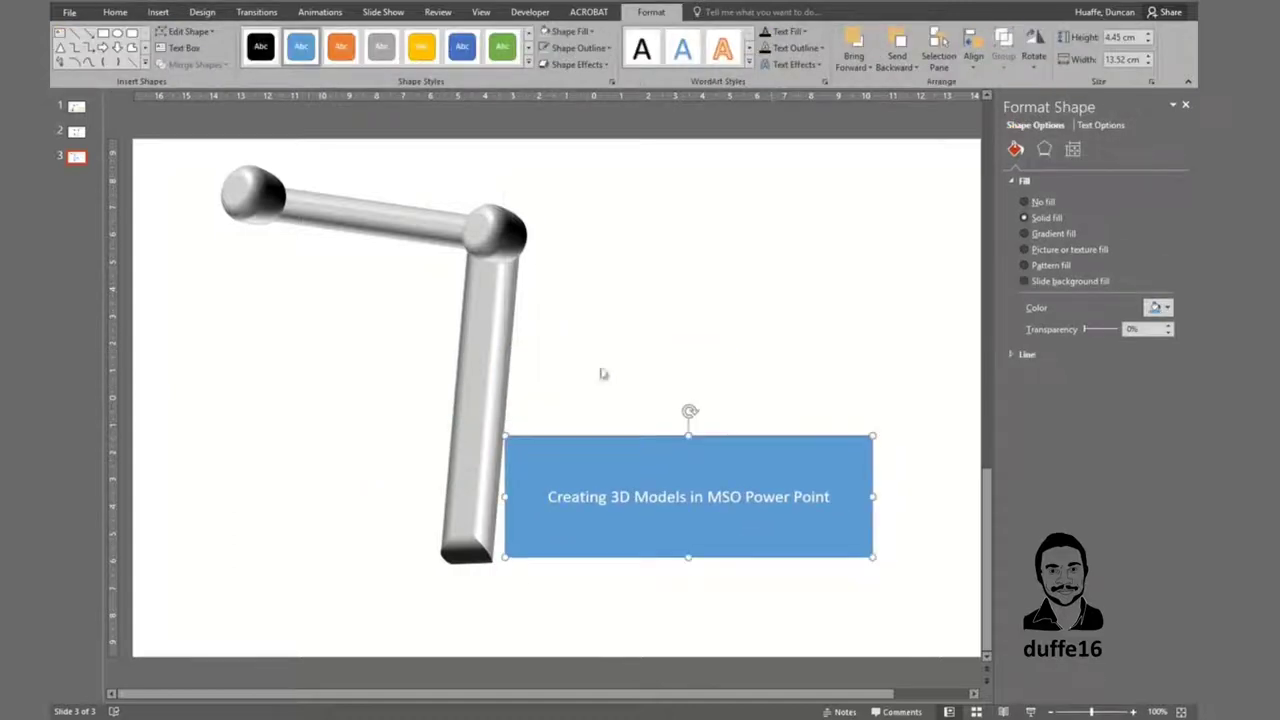
{"action": "left_click", "coordinate": [421, 237]}
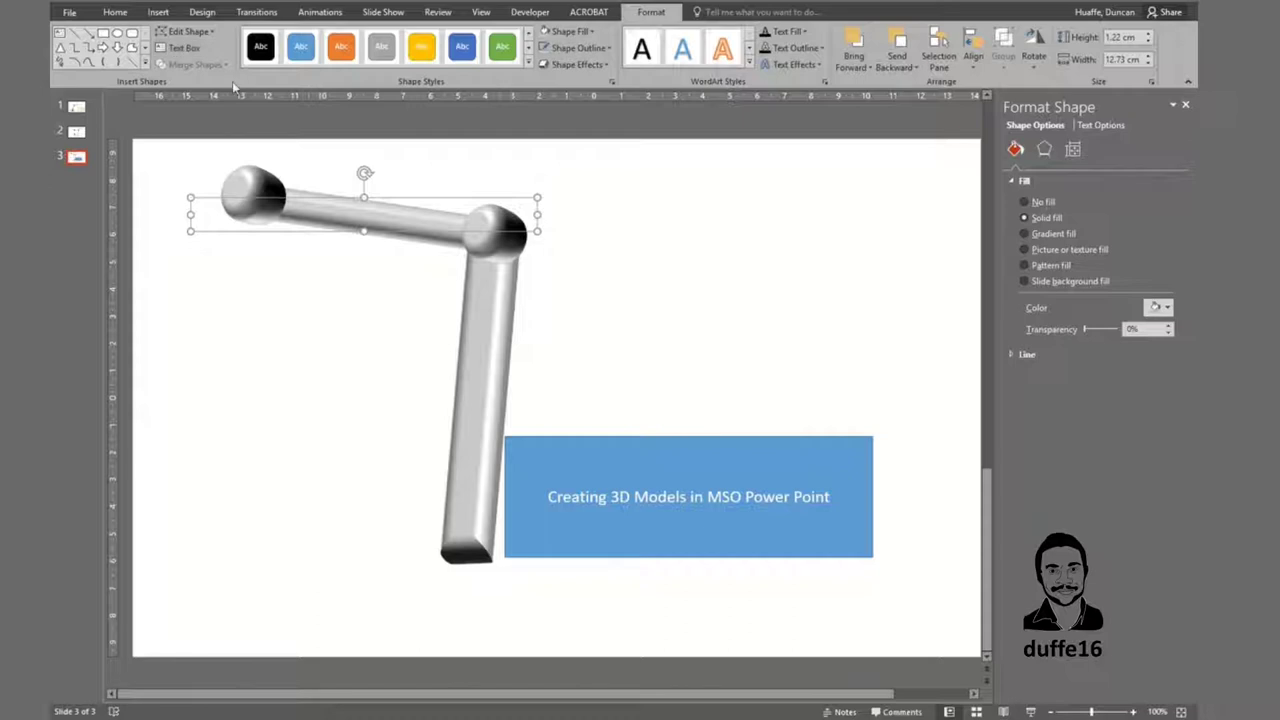
Copy the crossbar's grey bevelled 3D format onto the title box and shift it down-left against the tube
{"action": "left_click", "coordinate": [116, 12]}
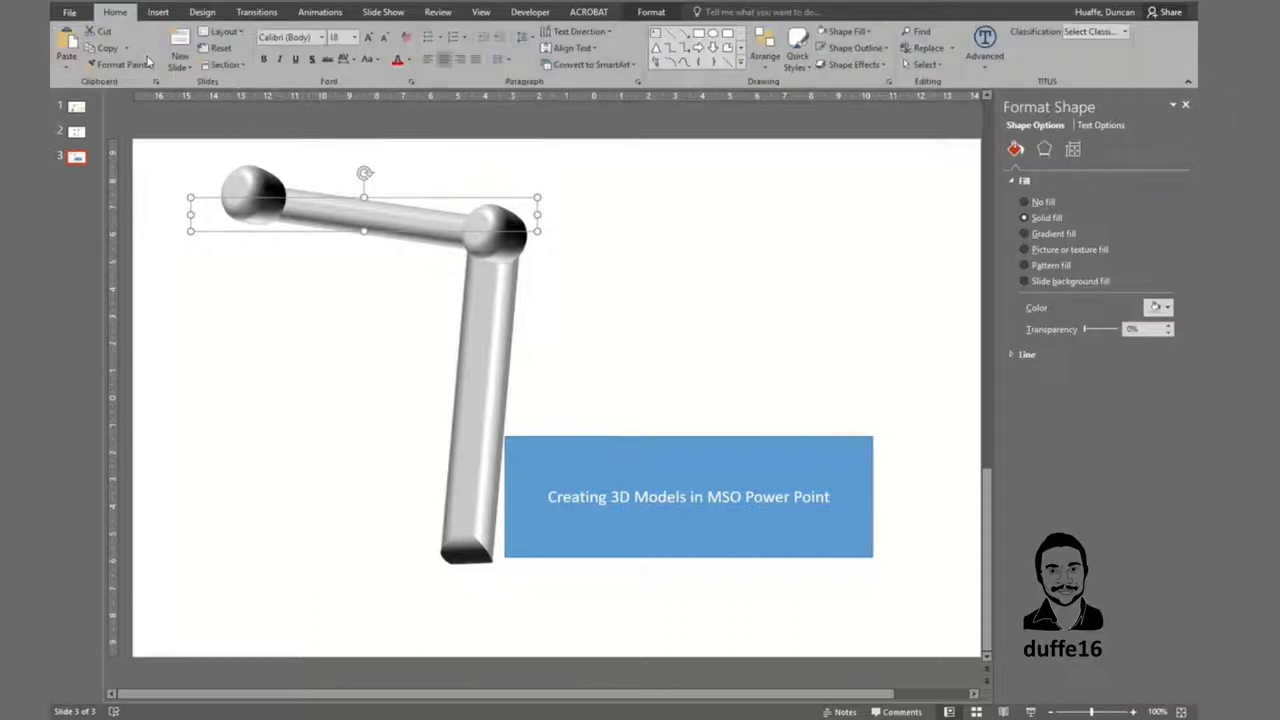
{"action": "left_click", "coordinate": [592, 548]}
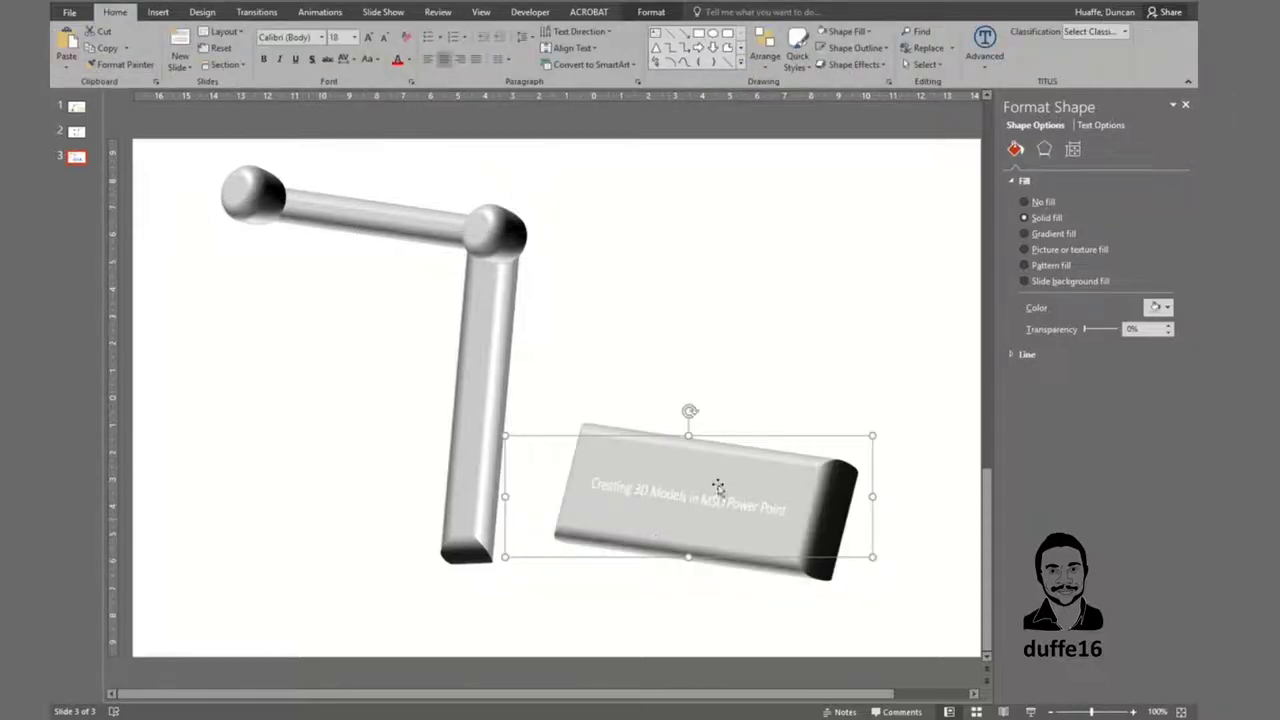
{"action": "mouse_move", "coordinate": [723, 488]}
{"action": "left_mouse_down"}
{"action": "mouse_move", "coordinate": [661, 508]}
{"action": "mouse_move", "coordinate": [600, 488]}
{"action": "left_mouse_up"}
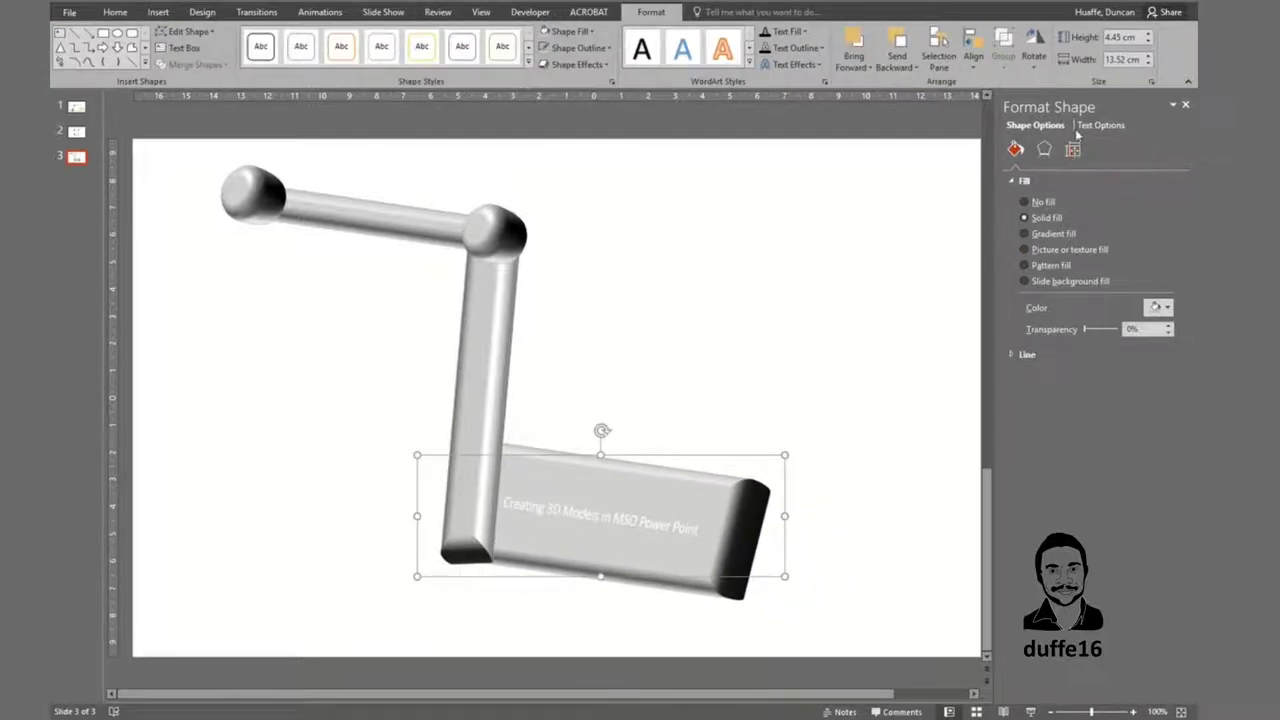
Tweak the title slab's X and Y 3-D rotation so it lies flatter, then align it with the tube's foot
{"action": "left_click", "coordinate": [1044, 148]}
{"action": "scroll", "coordinate": [1078, 497], "scroll_direction": "down", "scroll_amount": 3}
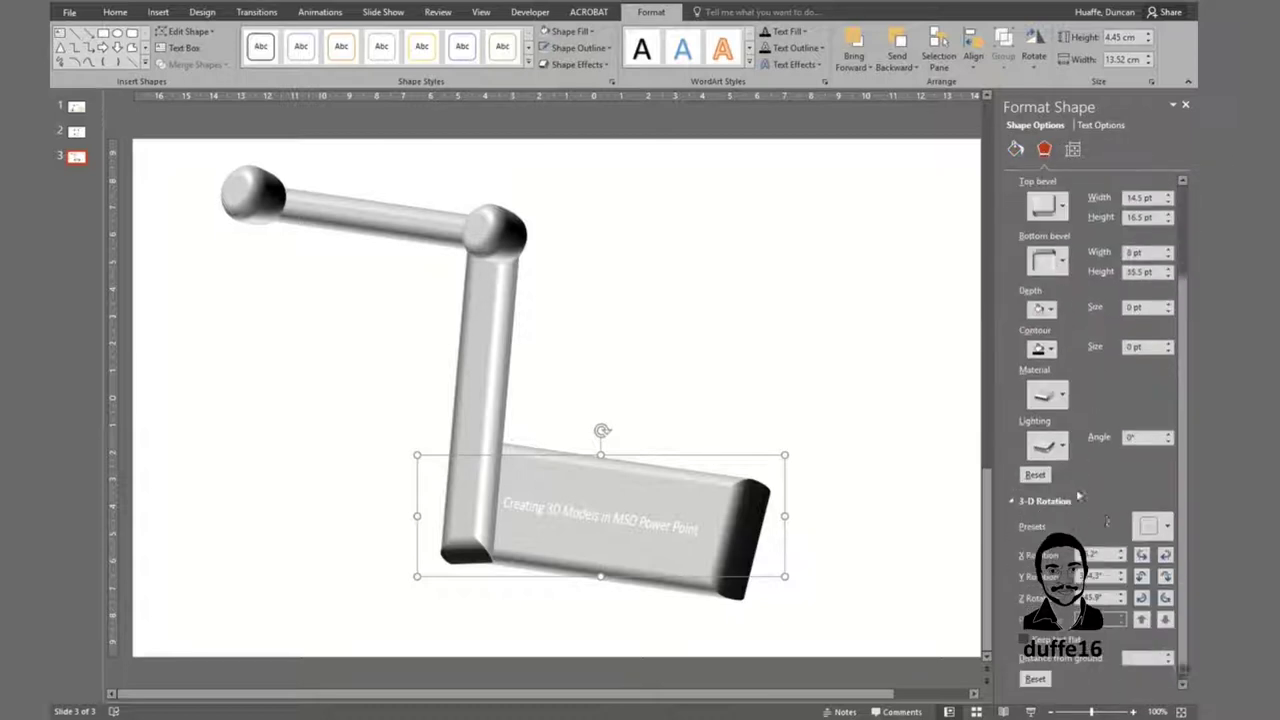
{"action": "left_click", "coordinate": [1165, 577]}
{"action": "left_click", "coordinate": [1165, 577]}
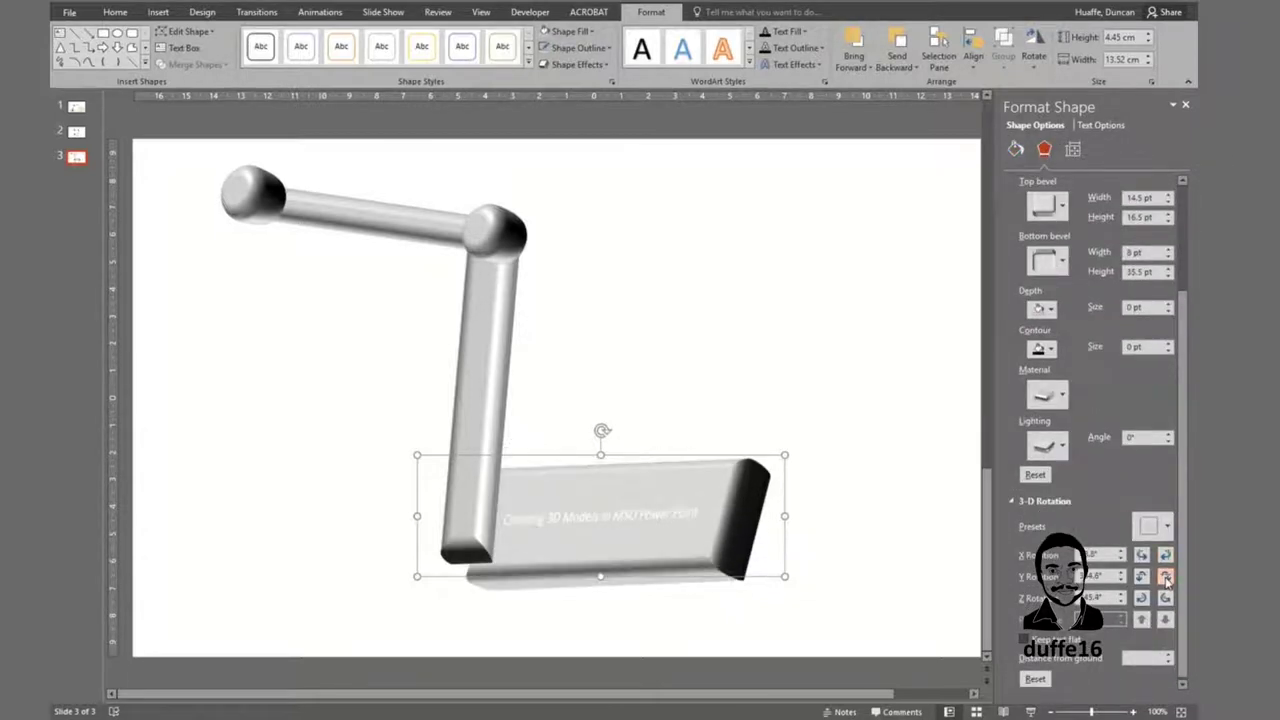
{"action": "left_click", "coordinate": [1141, 577]}
{"action": "left_click", "coordinate": [1141, 555]}
{"action": "left_click", "coordinate": [1141, 555]}
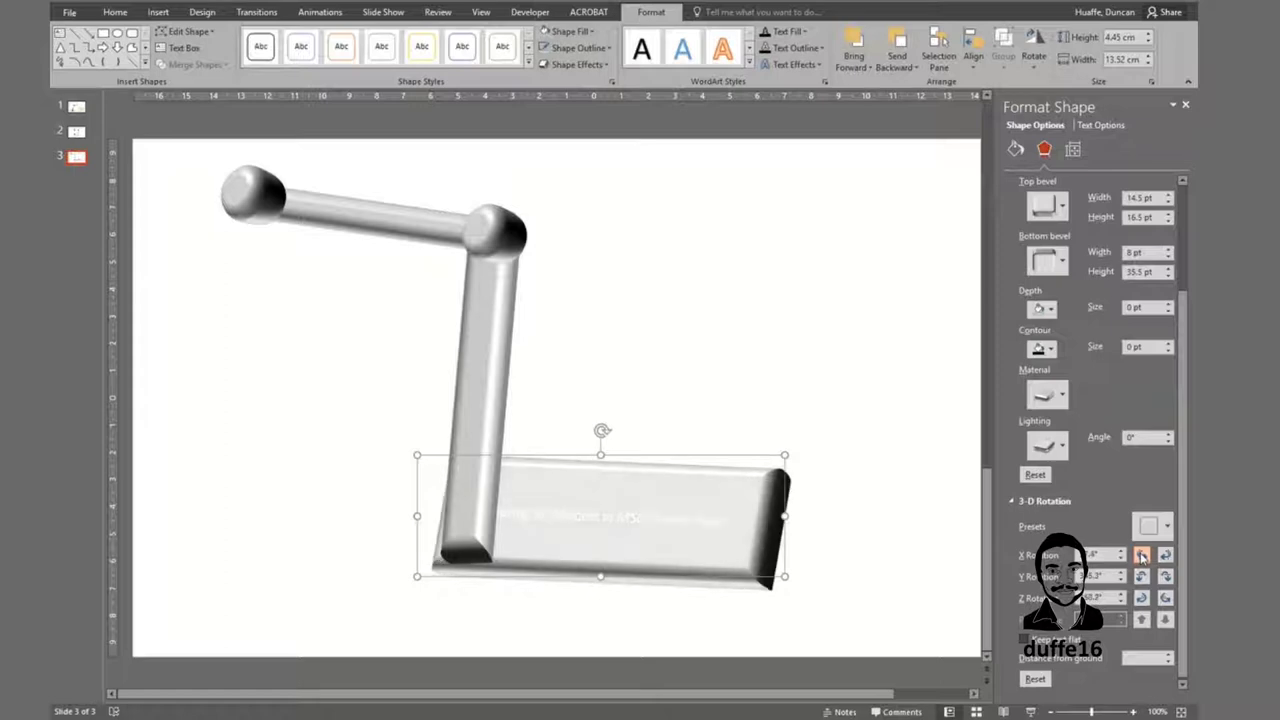
{"action": "left_click", "coordinate": [1165, 577]}
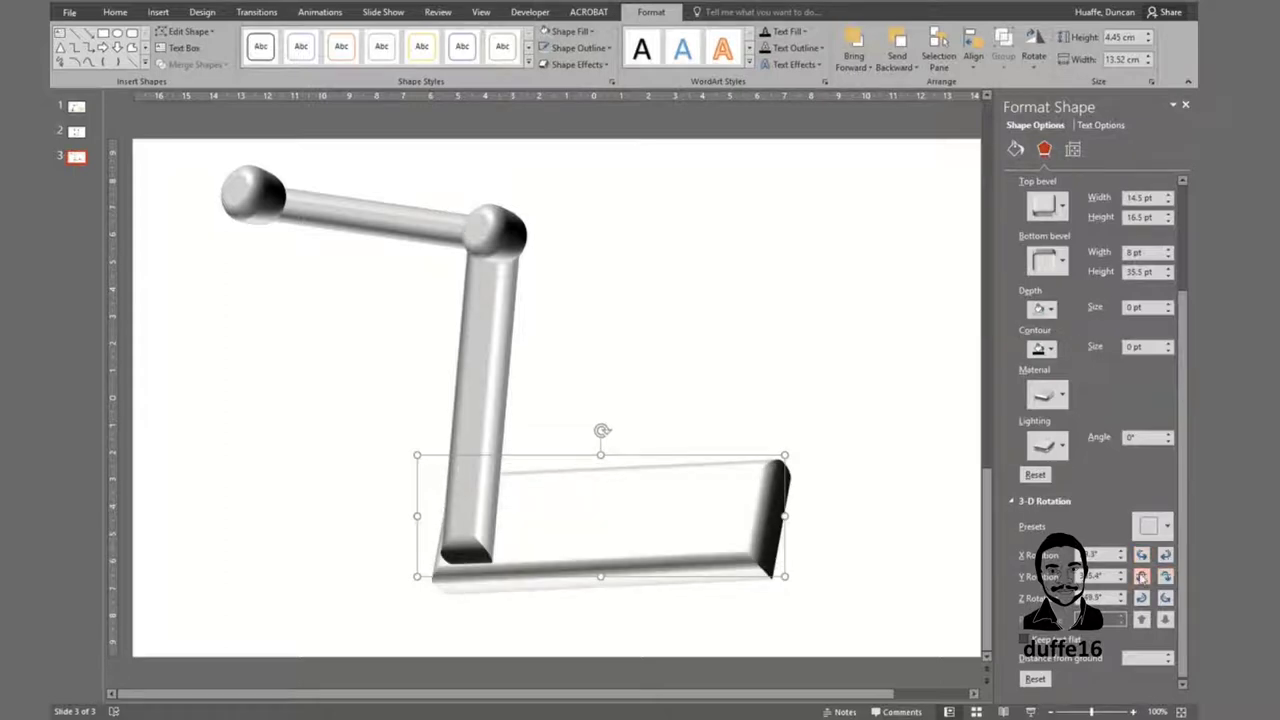
{"action": "left_click", "coordinate": [1141, 577]}
{"action": "left_click_drag", "start_coordinate": [686, 537], "coordinate": [671, 538]}
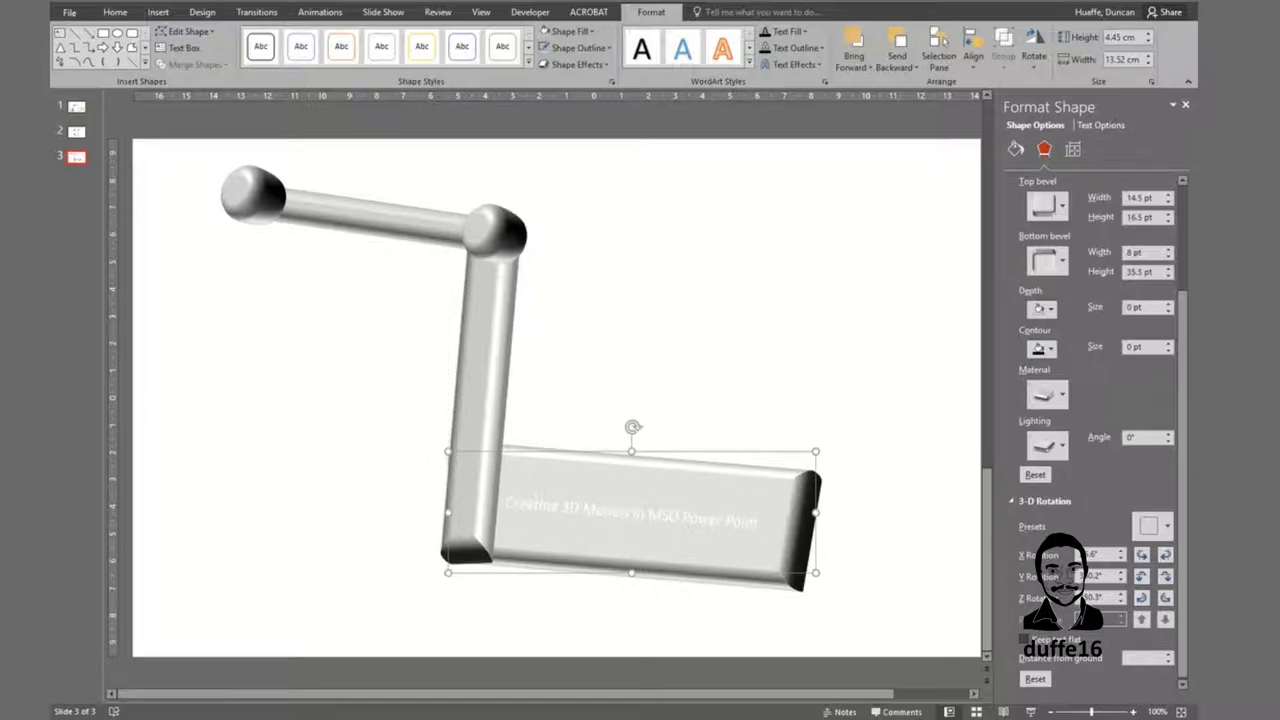
Fill the title plate dark grey and butt it against the base of the upright tube
{"action": "left_click", "coordinate": [566, 31]}
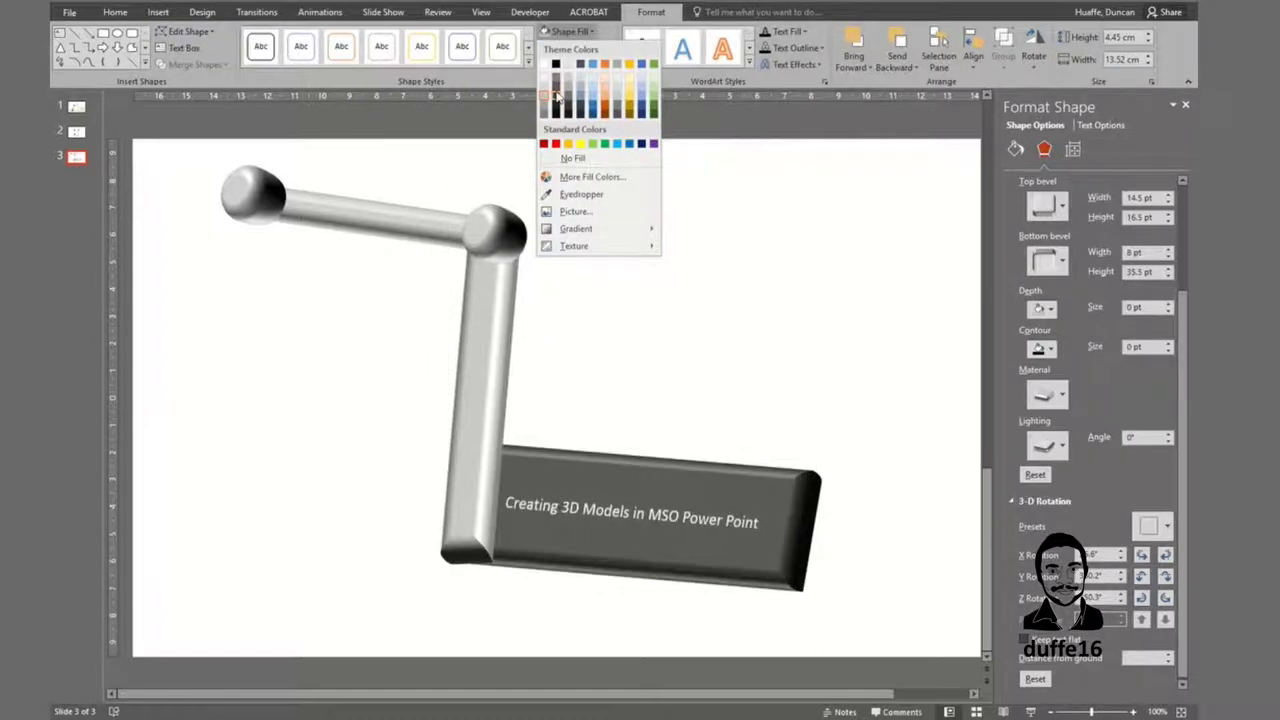
{"action": "left_click", "coordinate": [557, 95]}
{"action": "left_click_drag", "start_coordinate": [725, 500], "coordinate": [749, 306]}
{"action": "left_click", "coordinate": [703, 534]}
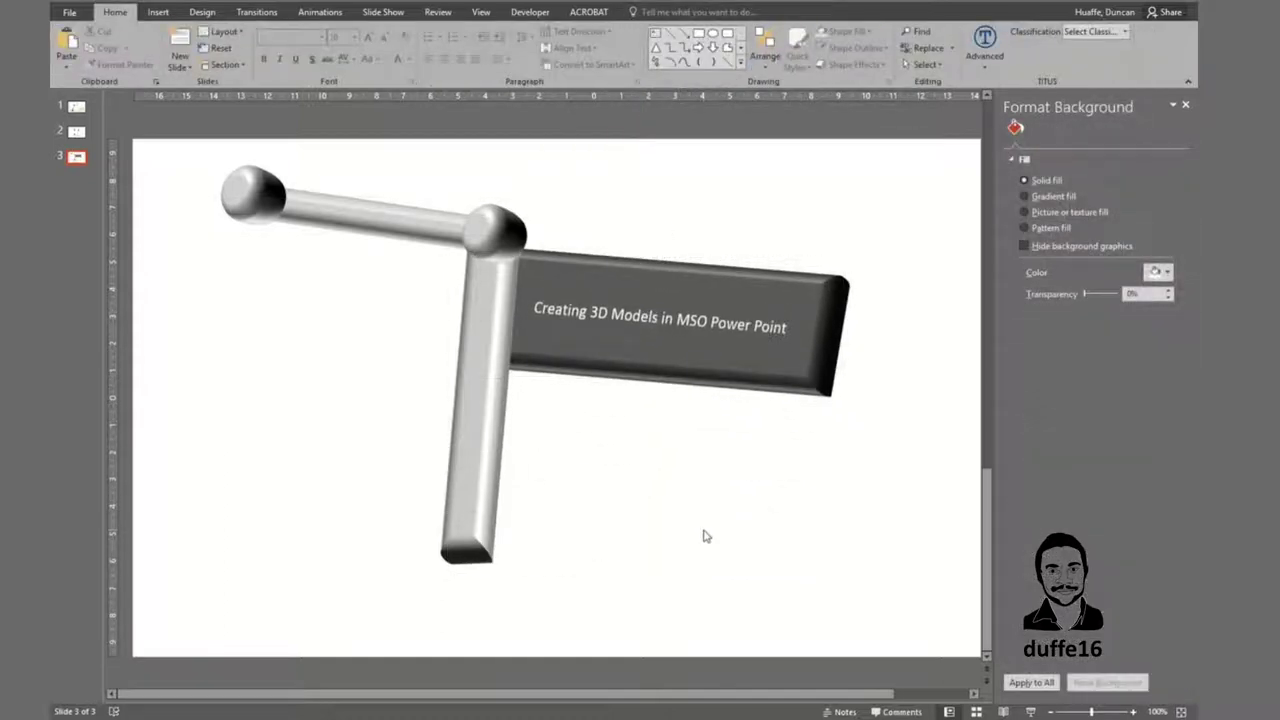
{"action": "mouse_move", "coordinate": [752, 366]}
{"action": "left_mouse_down"}
{"action": "mouse_move", "coordinate": [741, 560]}
{"action": "mouse_move", "coordinate": [730, 564]}
{"action": "left_mouse_up"}
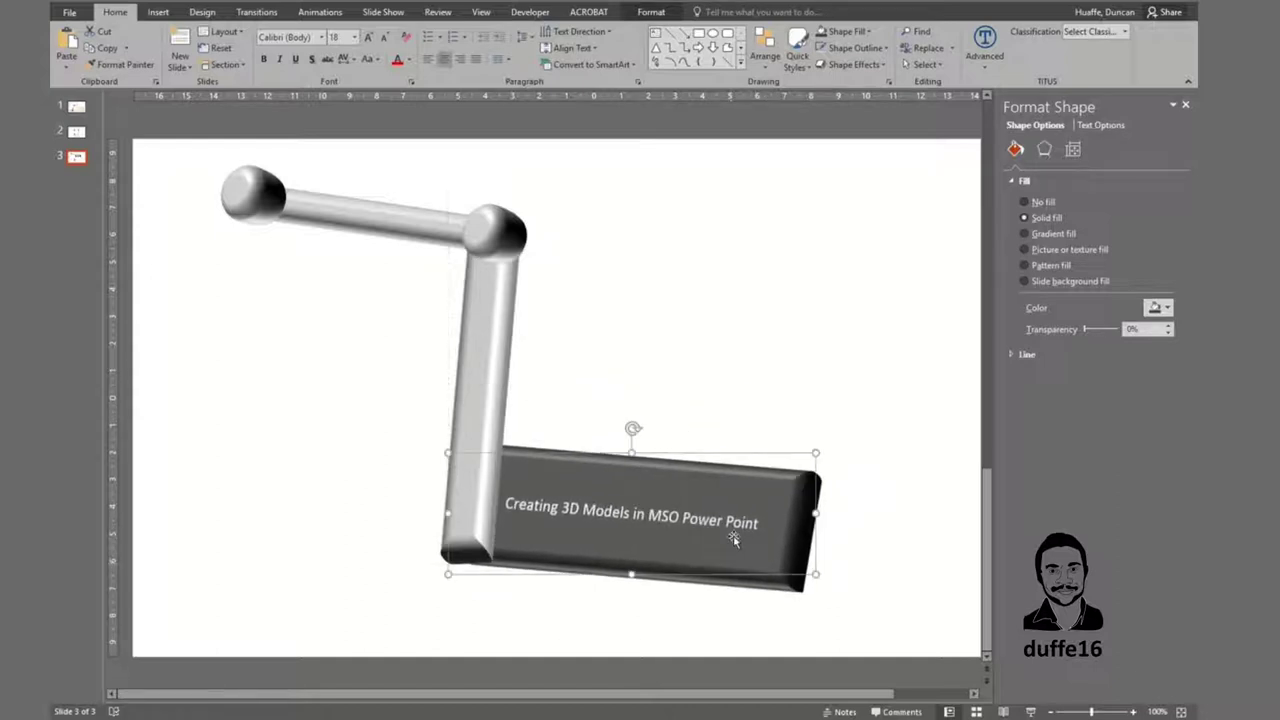
{"action": "left_click", "coordinate": [783, 389]}
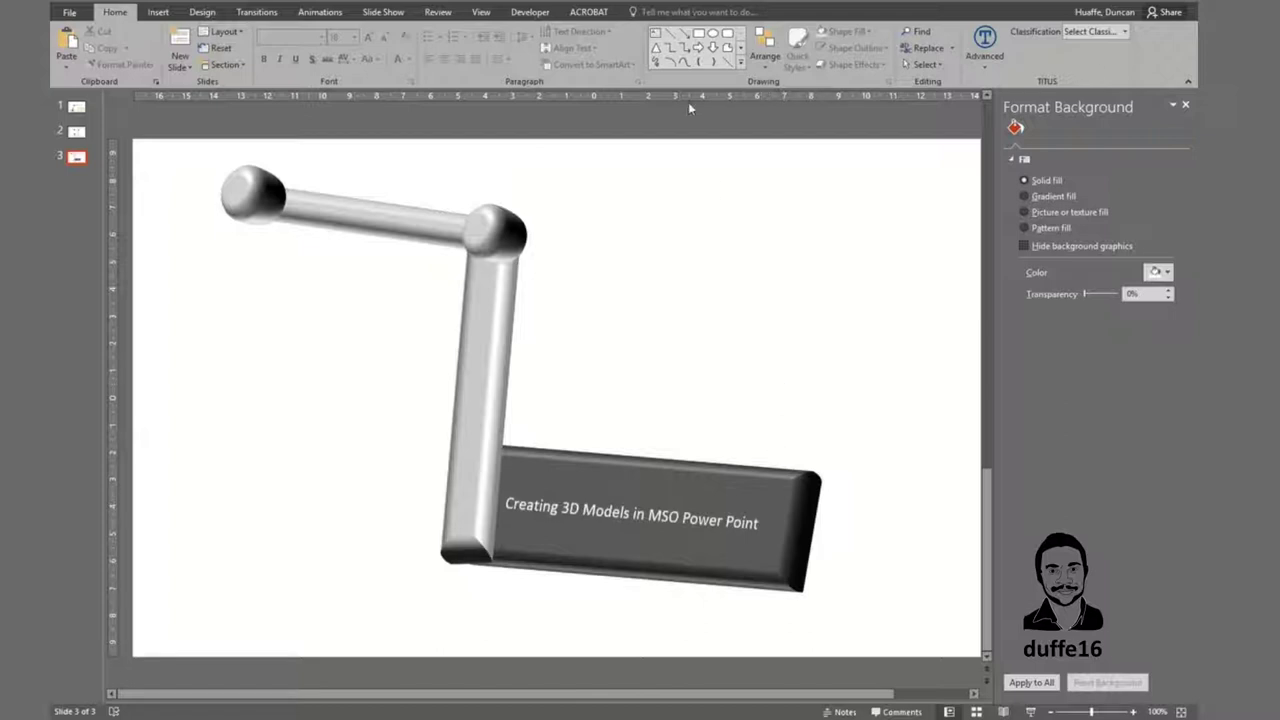
In Edit Points, add a point to the upright tube and pull it out into a broad notched wedge
{"action": "left_click", "coordinate": [648, 466]}
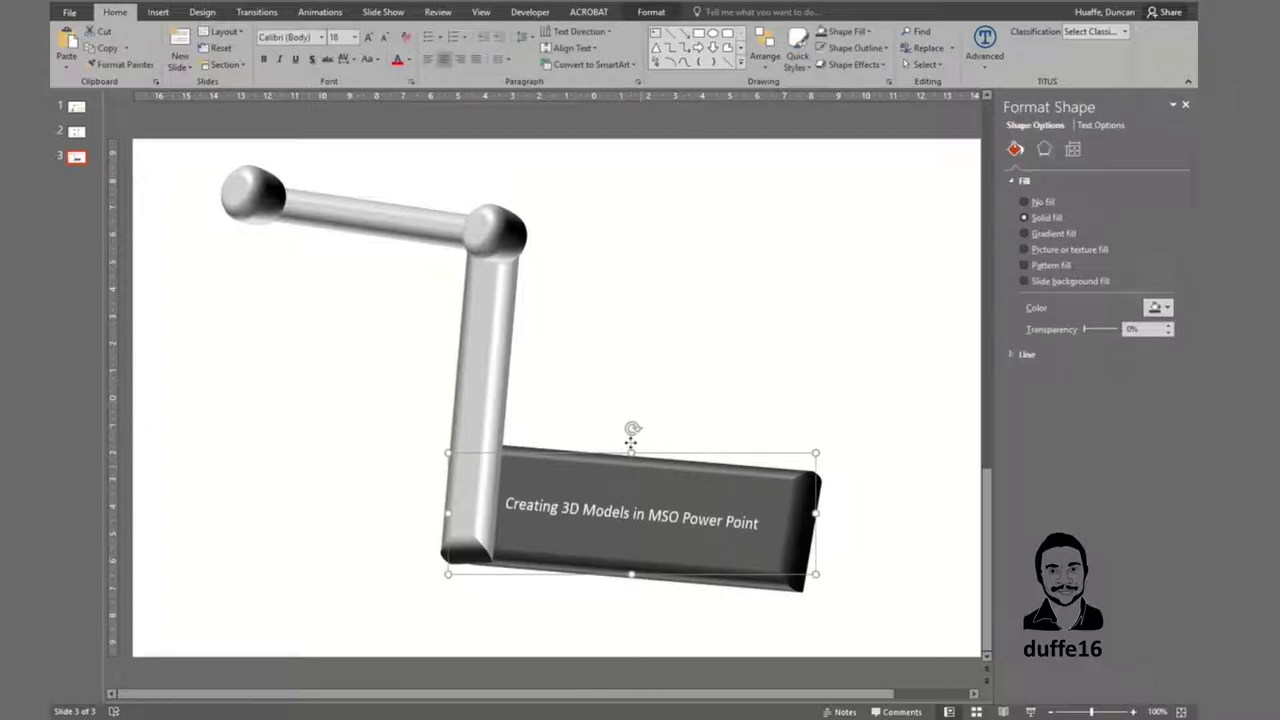
{"action": "left_click", "coordinate": [506, 341]}
{"action": "right_click", "coordinate": [506, 341]}
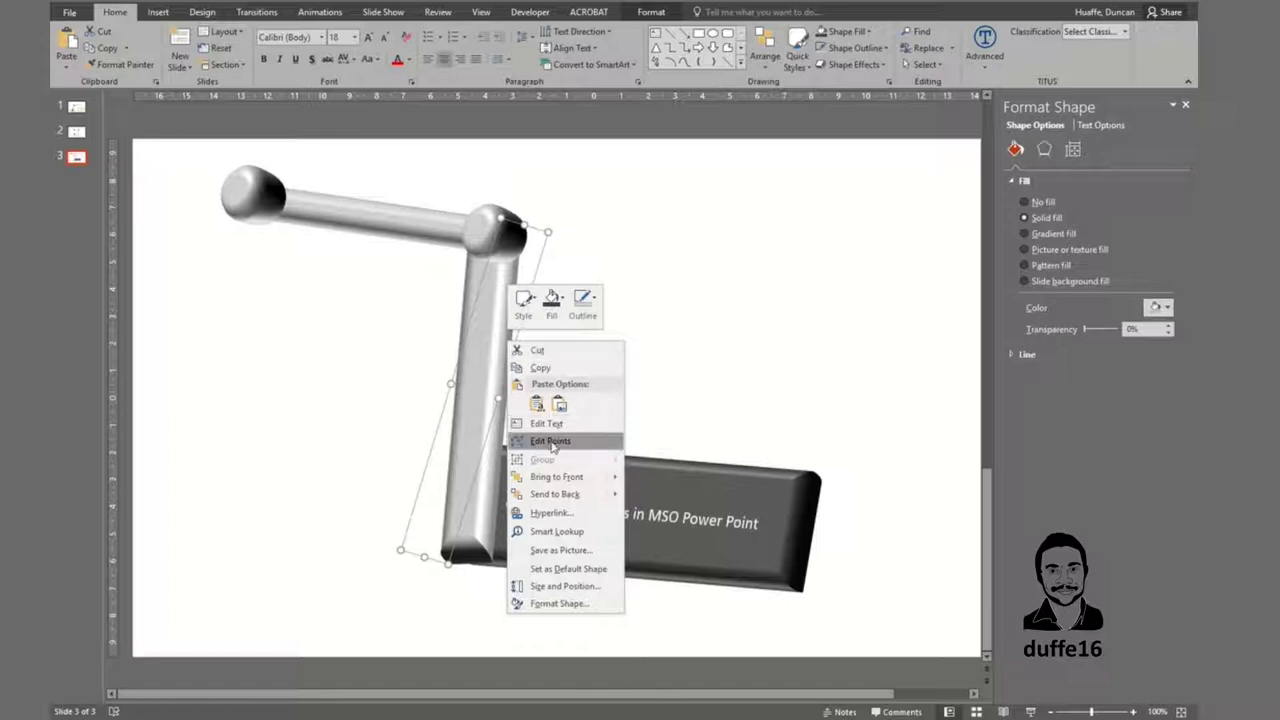
{"action": "left_click", "coordinate": [545, 444]}
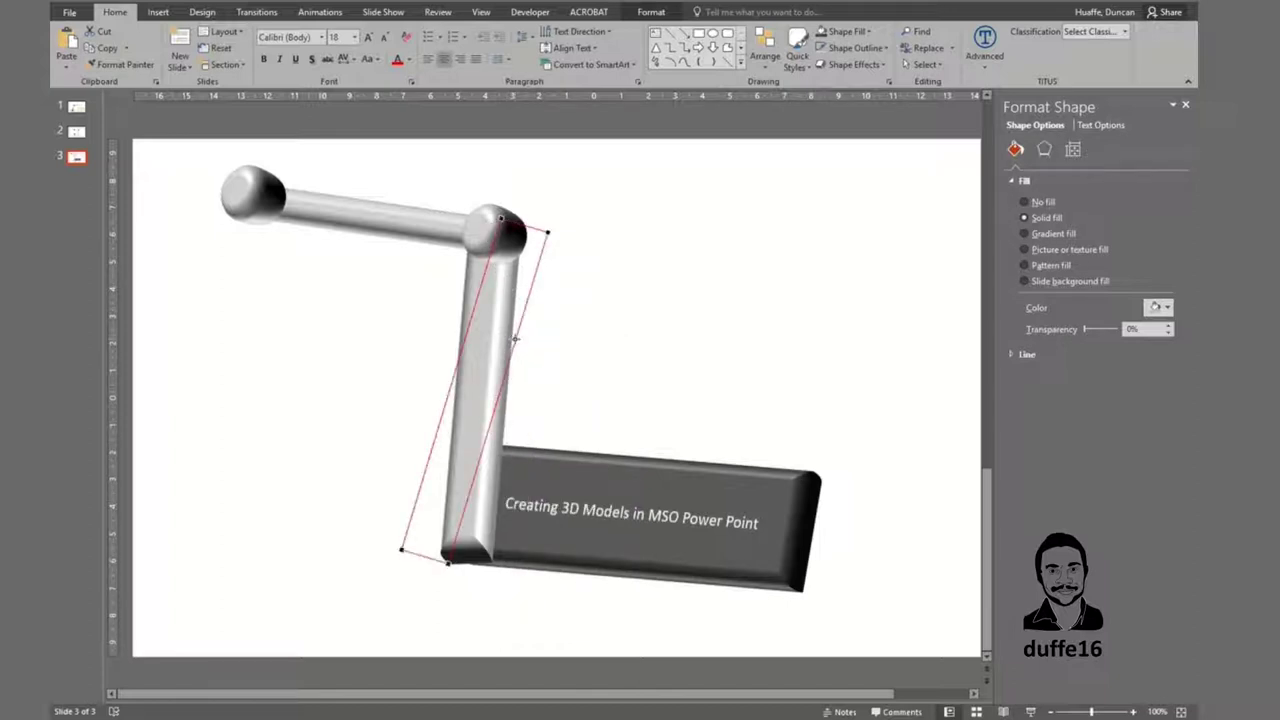
{"action": "right_click", "coordinate": [515, 340]}
{"action": "left_click", "coordinate": [540, 343]}
{"action": "left_click_drag", "start_coordinate": [517, 340], "coordinate": [632, 350]}
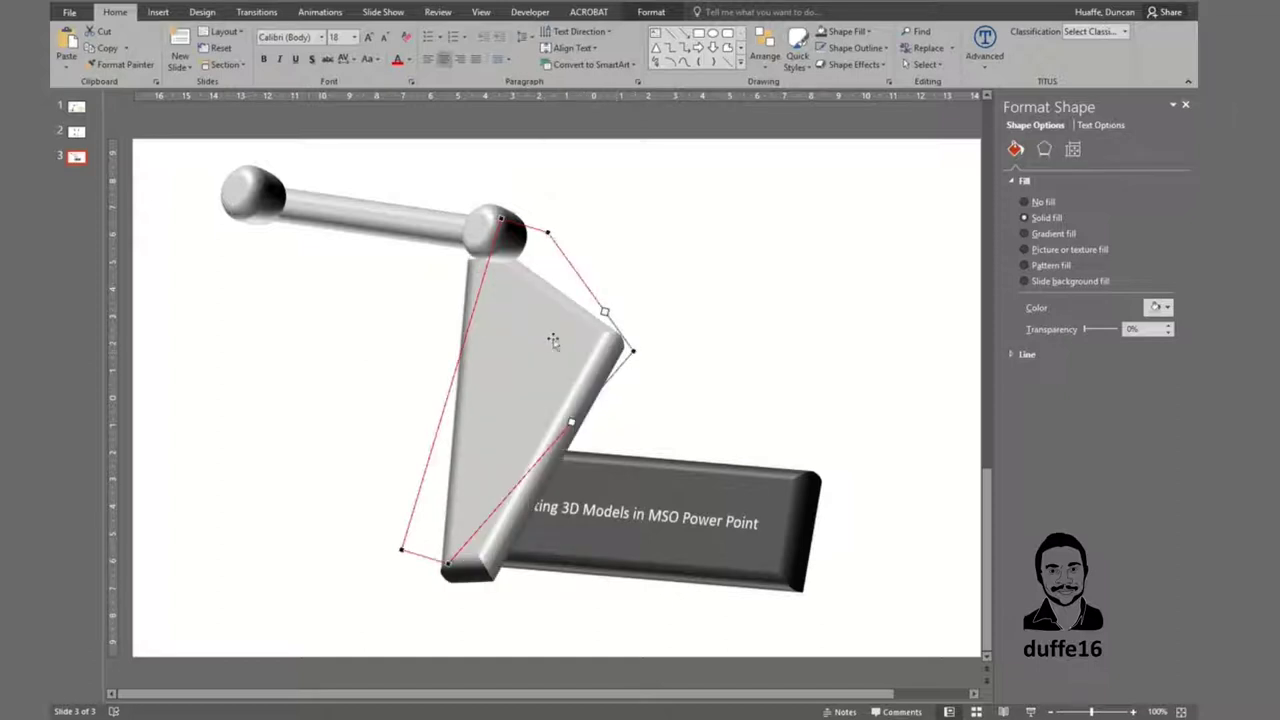
{"action": "left_click_drag", "start_coordinate": [545, 234], "coordinate": [501, 323]}
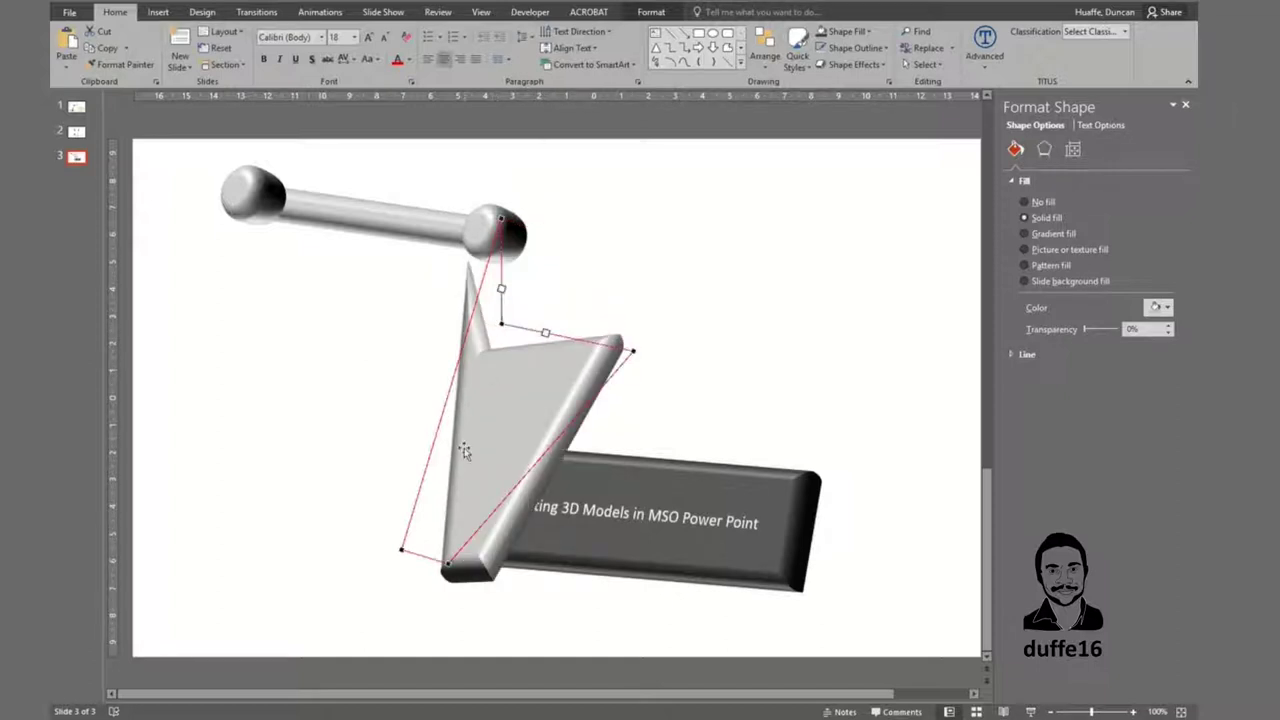
{"action": "left_click", "coordinate": [399, 550]}
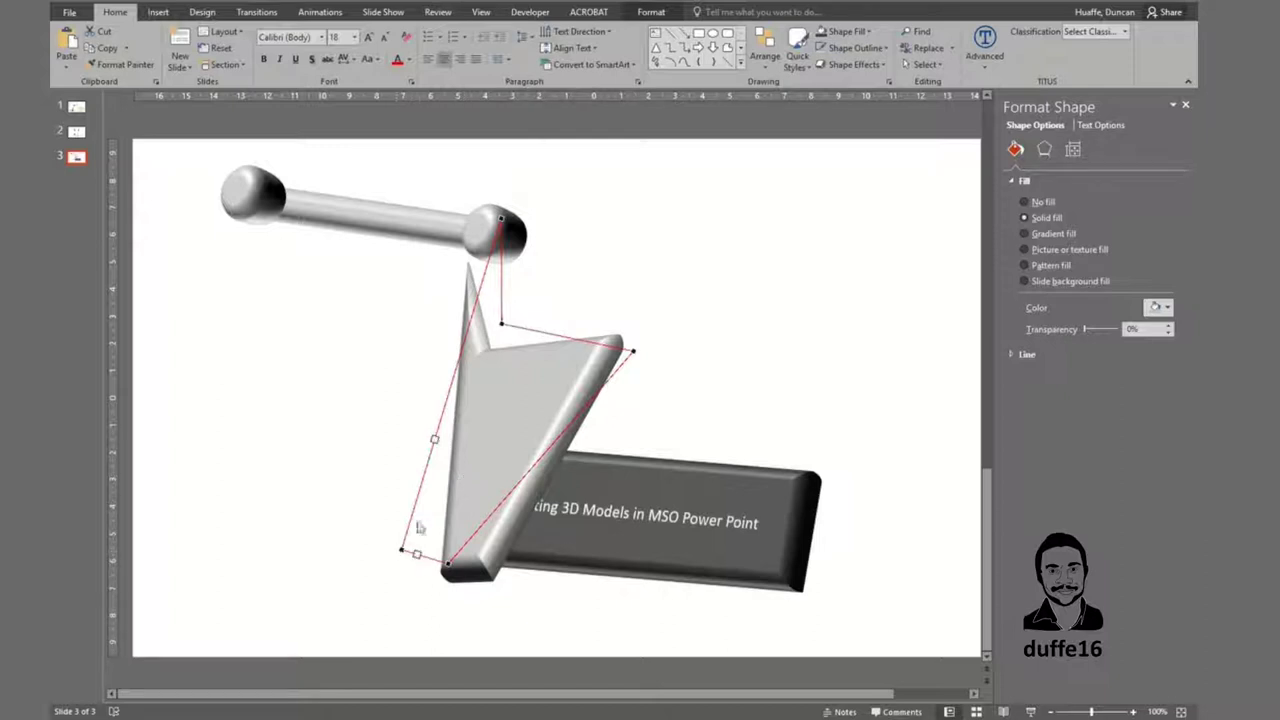
{"action": "left_click", "coordinate": [427, 450]}
{"action": "left_click", "coordinate": [478, 478]}
Bend the notch and top edges with bezier handles and deepen the notch into a rounded V
{"action": "right_click", "coordinate": [481, 485]}
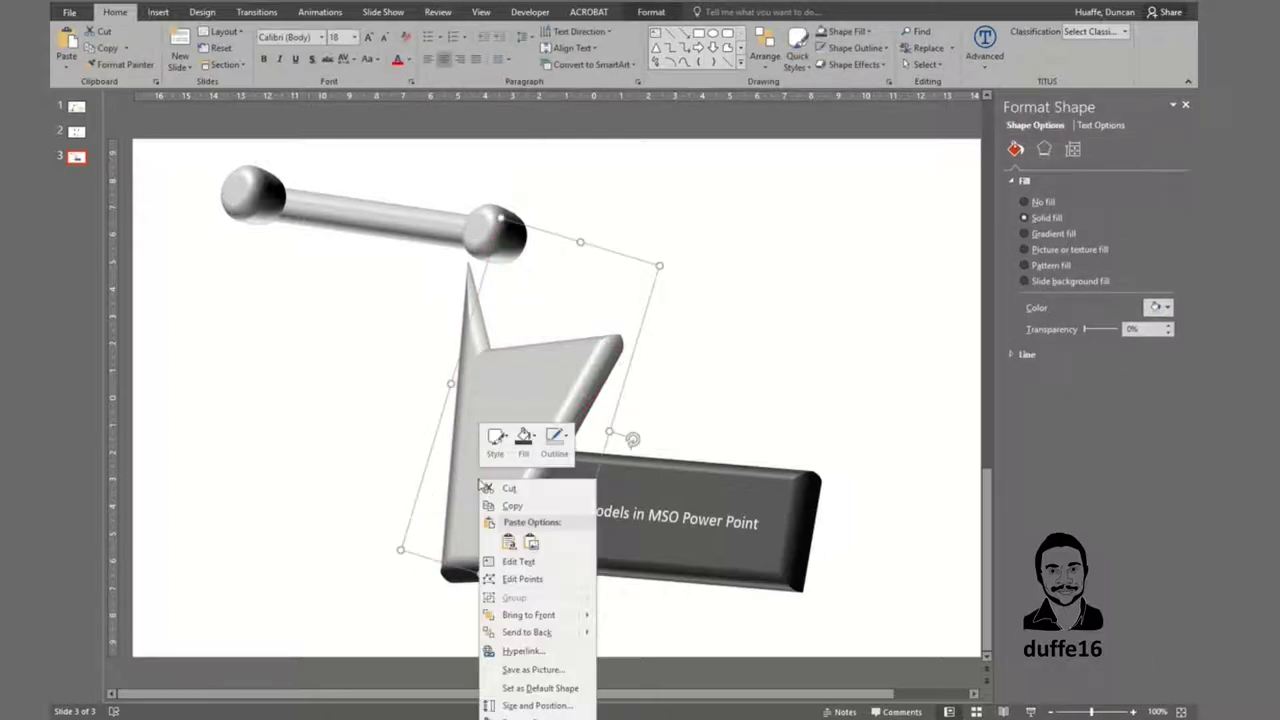
{"action": "left_click", "coordinate": [522, 579]}
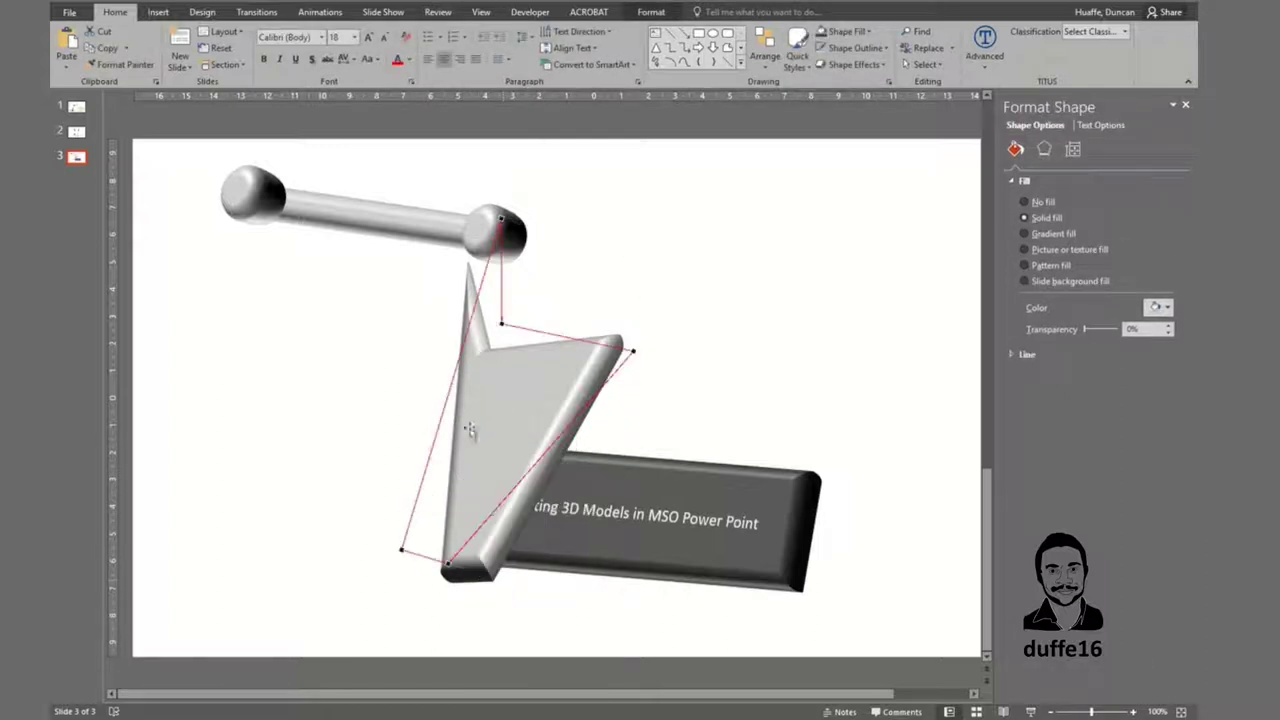
{"action": "left_click", "coordinate": [499, 324]}
{"action": "left_click_drag", "start_coordinate": [501, 287], "coordinate": [565, 246]}
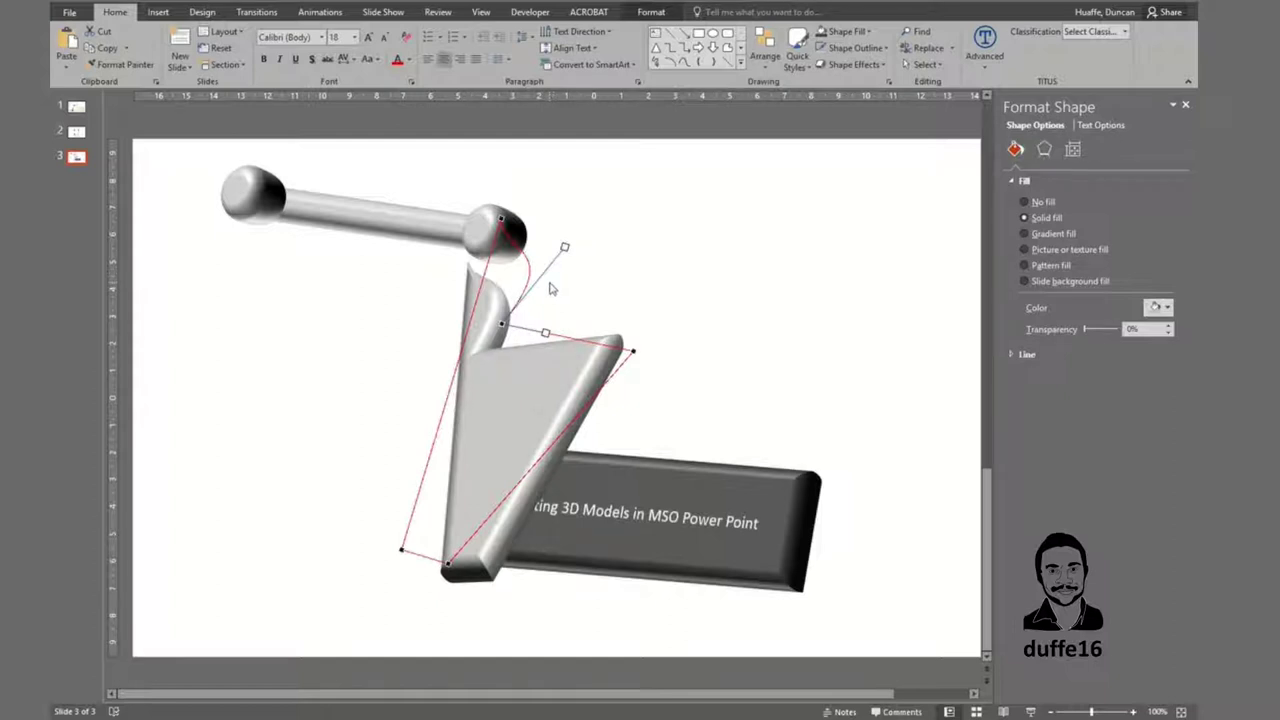
{"action": "left_click", "coordinate": [500, 219]}
{"action": "left_click_drag", "start_coordinate": [501, 253], "coordinate": [543, 215]}
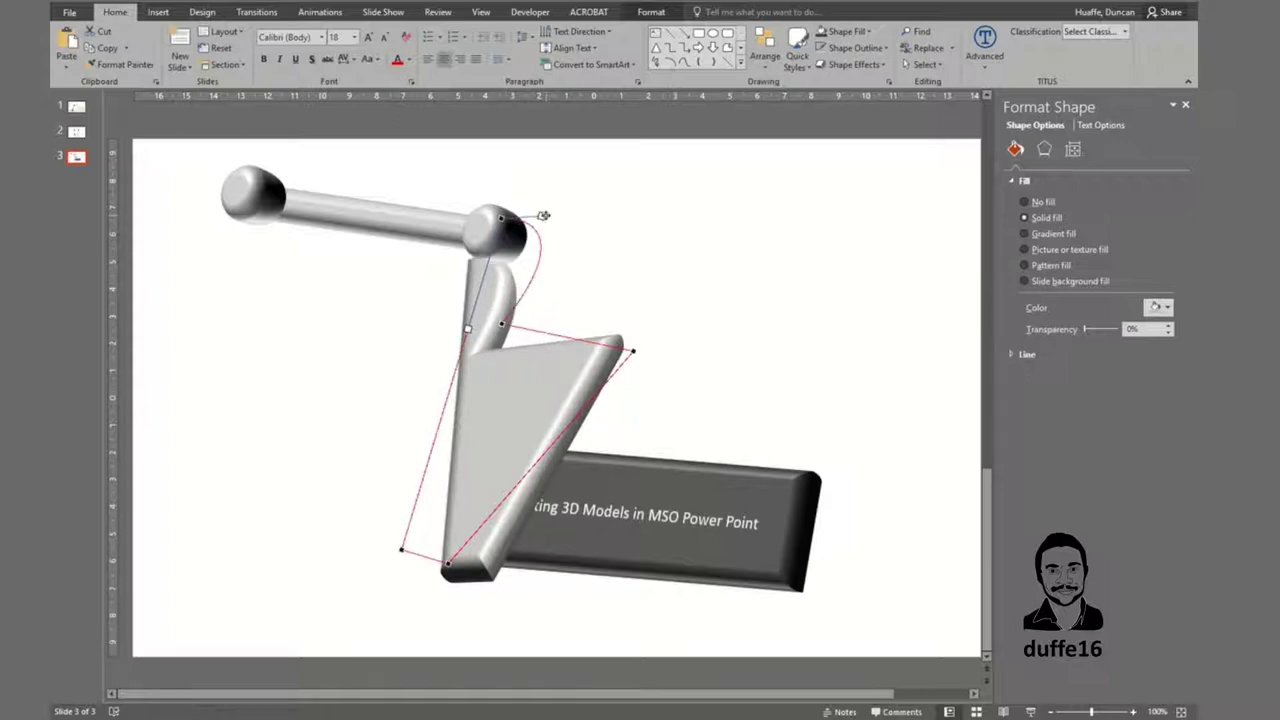
{"action": "left_click_drag", "start_coordinate": [501, 323], "coordinate": [545, 313]}
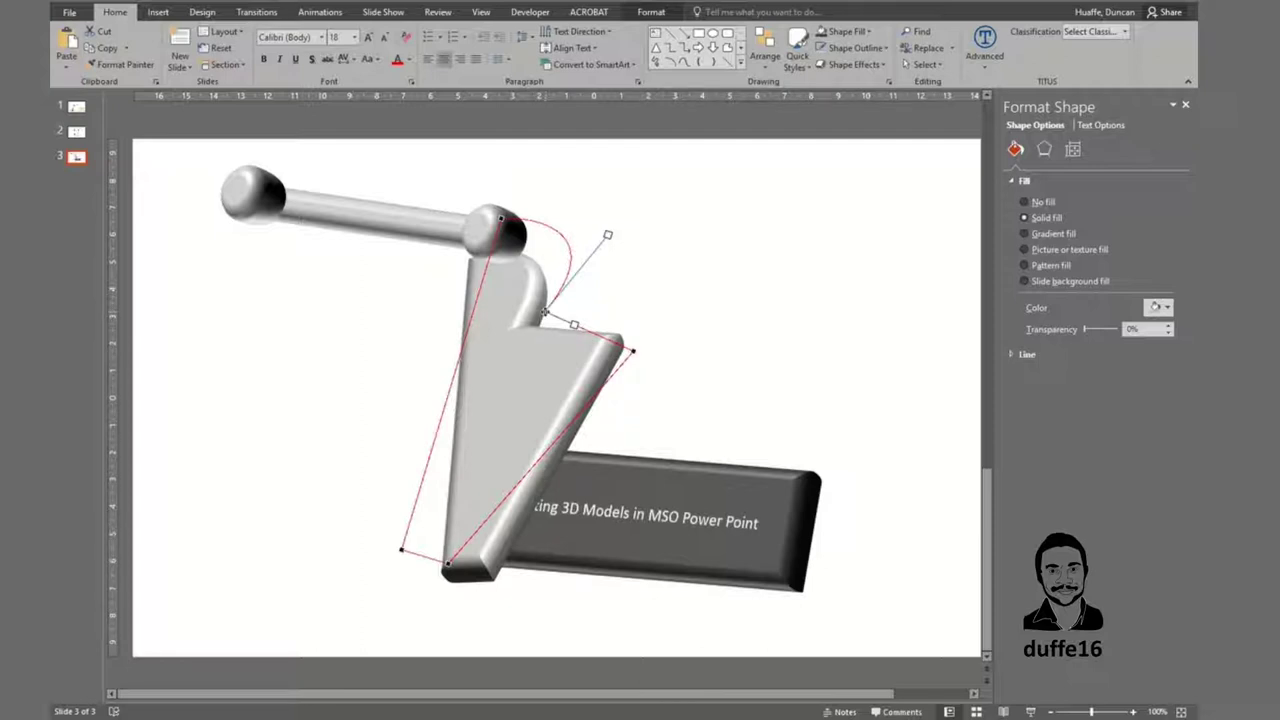
{"action": "left_click_drag", "start_coordinate": [545, 312], "coordinate": [529, 355]}
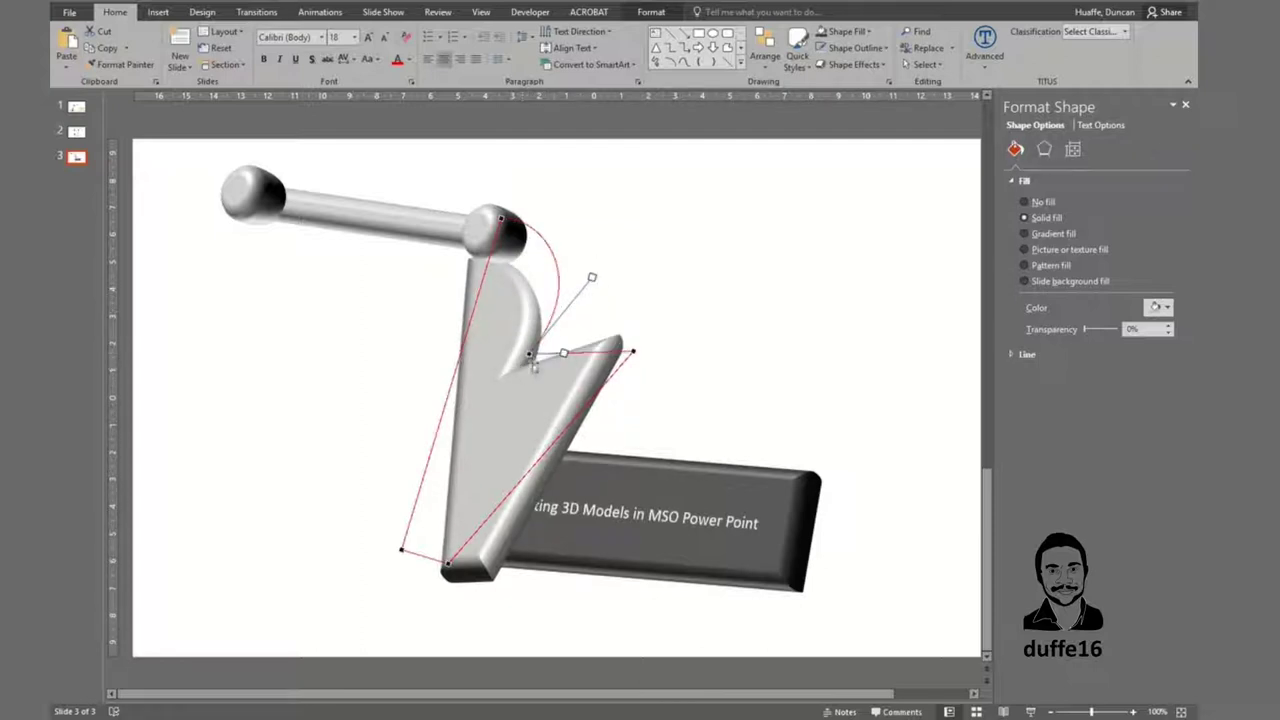
{"action": "left_click", "coordinate": [634, 351]}
{"action": "left_click_drag", "start_coordinate": [591, 351], "coordinate": [603, 303]}
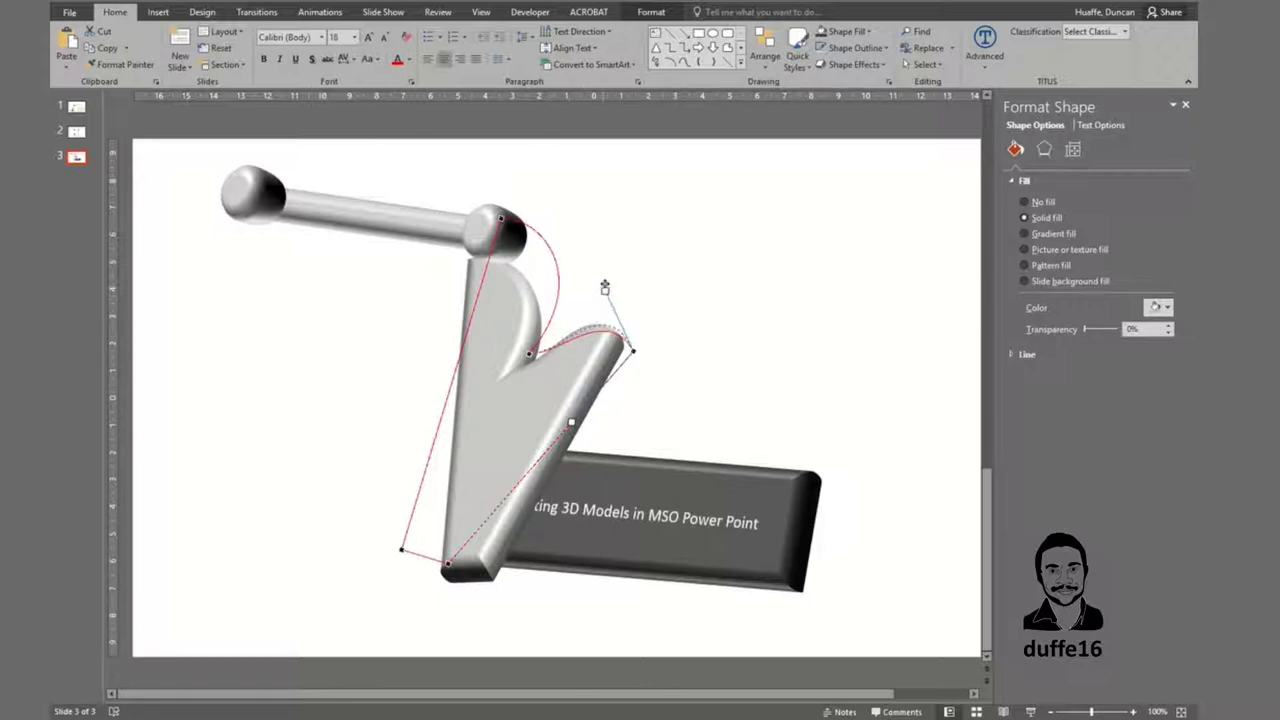
Move the dark title plate up beside the upper joint
{"action": "left_click", "coordinate": [332, 575]}
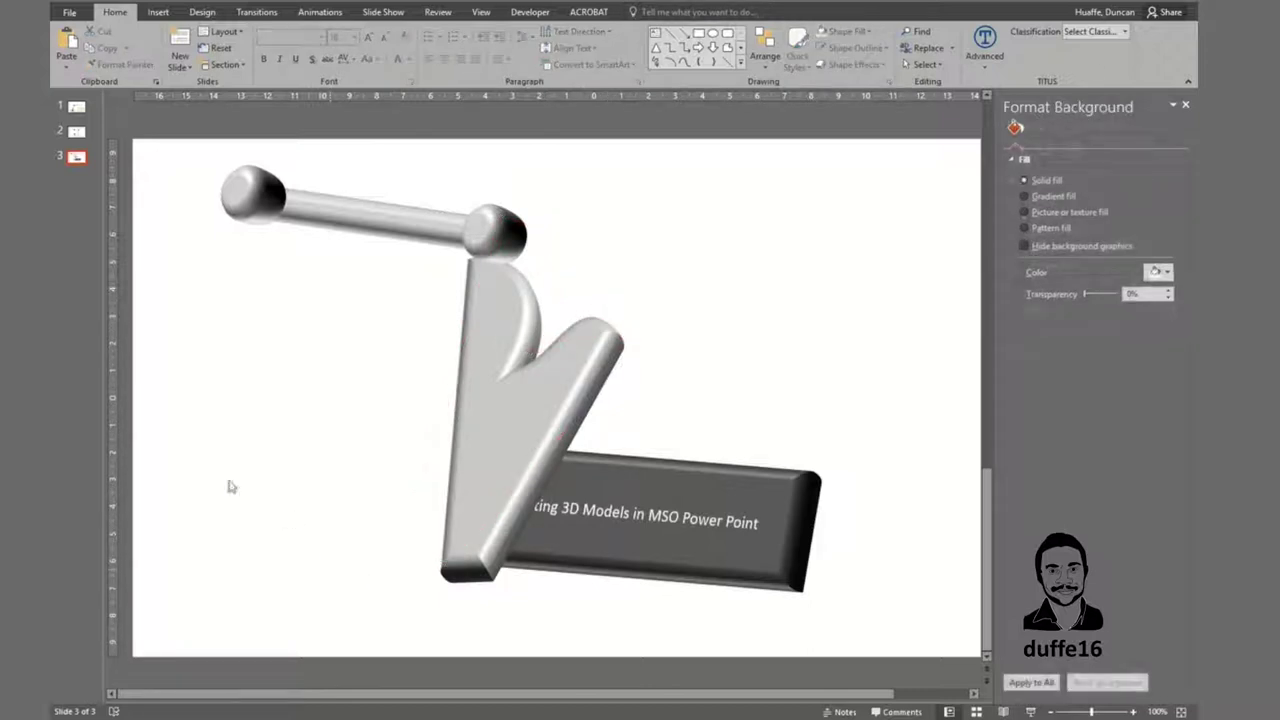
{"action": "left_click", "coordinate": [603, 465]}
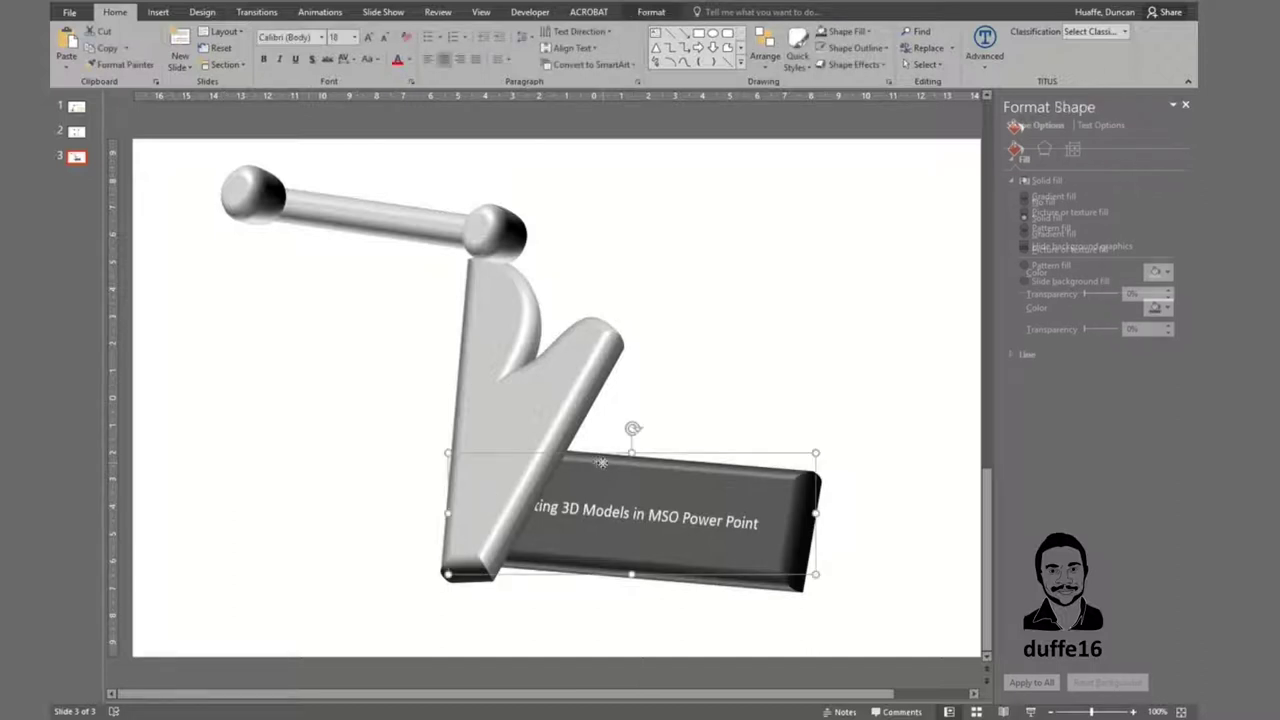
{"action": "left_click", "coordinate": [547, 413]}
{"action": "left_click", "coordinate": [686, 434]}
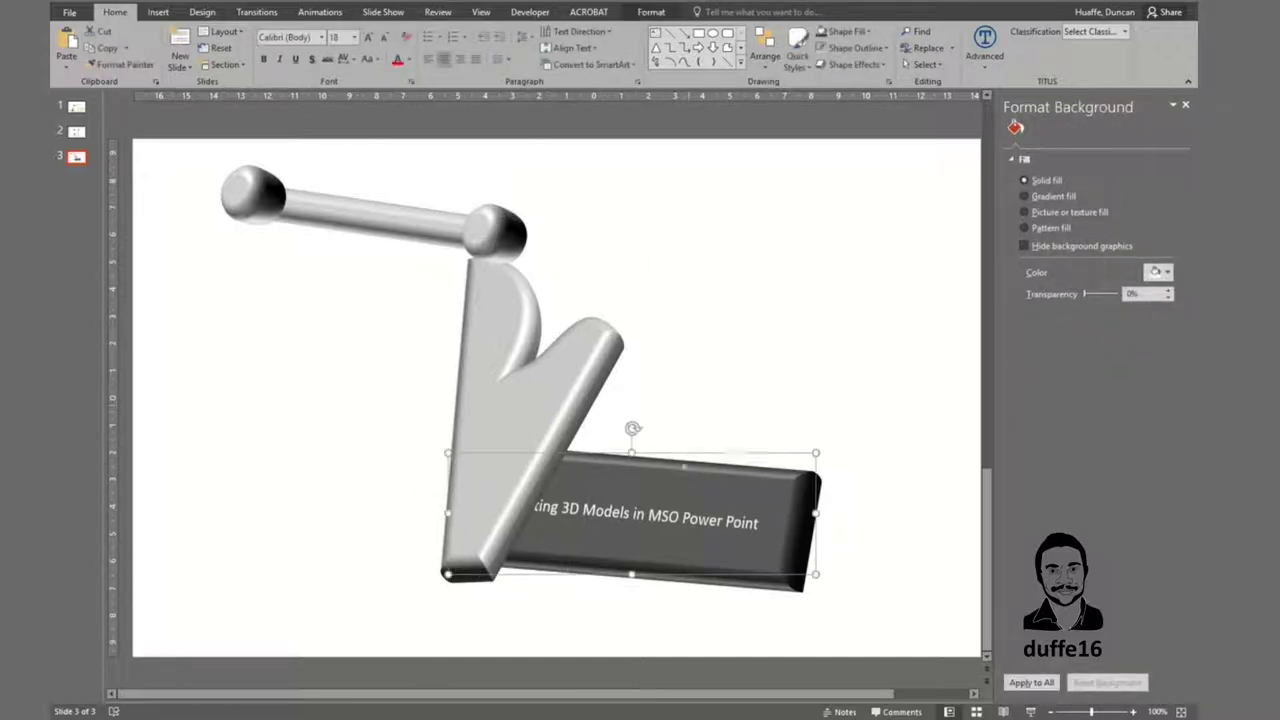
{"action": "mouse_move", "coordinate": [679, 453]}
{"action": "left_mouse_down"}
{"action": "mouse_move", "coordinate": [762, 293]}
{"action": "mouse_move", "coordinate": [720, 245]}
{"action": "left_mouse_up"}
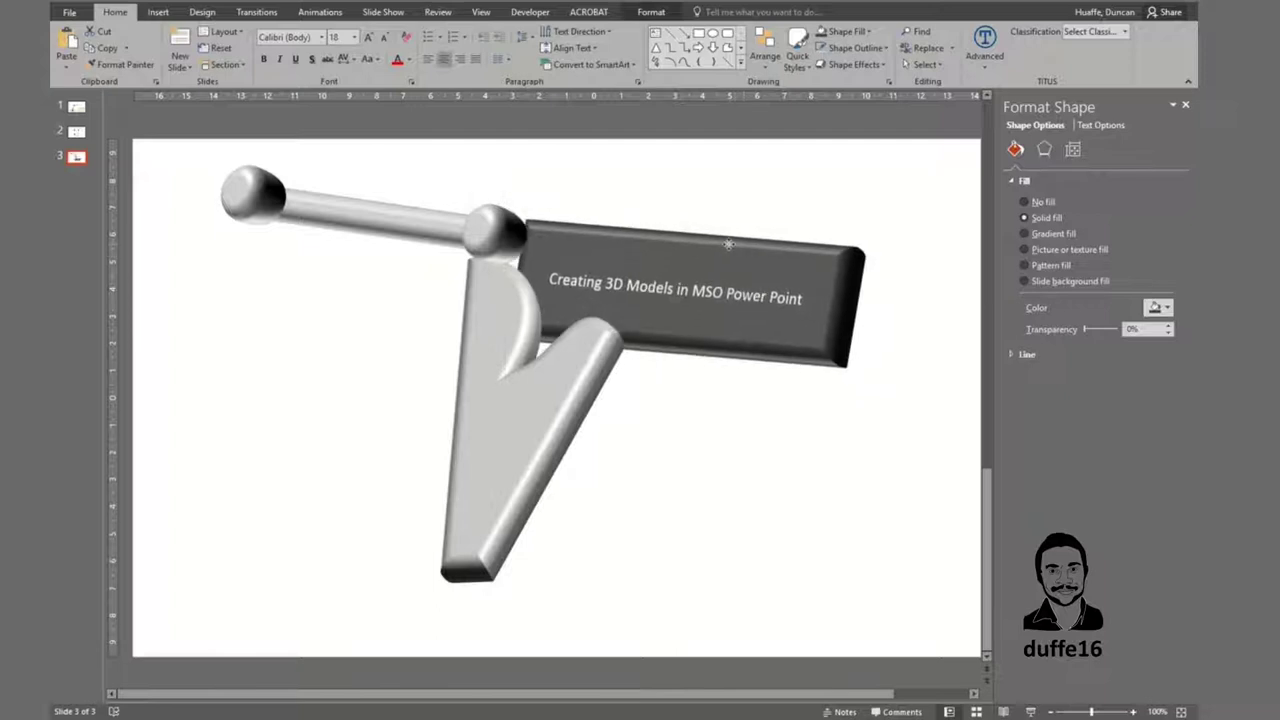
Bring the title plate in front of the V-shaped model and nudge it slightly down
{"action": "double_click", "coordinate": [720, 245]}
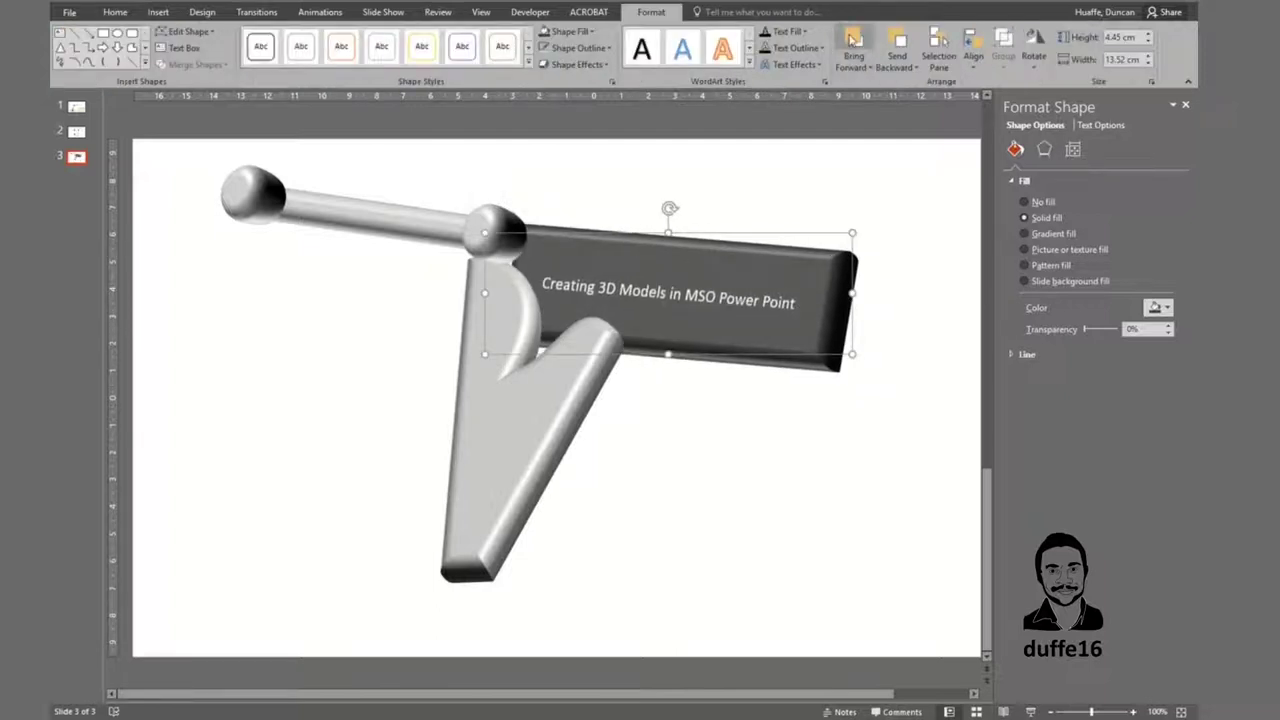
{"action": "left_click", "coordinate": [853, 50]}
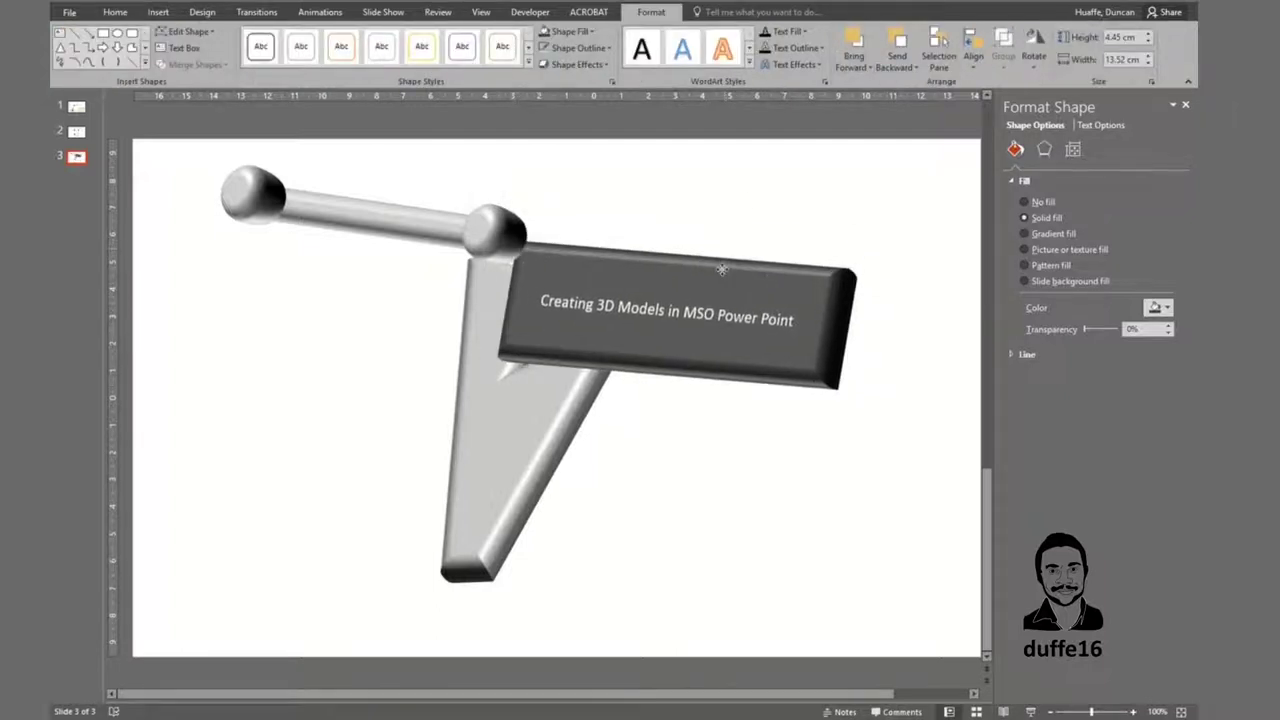
{"action": "left_click_drag", "start_coordinate": [704, 244], "coordinate": [711, 288]}
{"action": "left_click", "coordinate": [734, 194]}
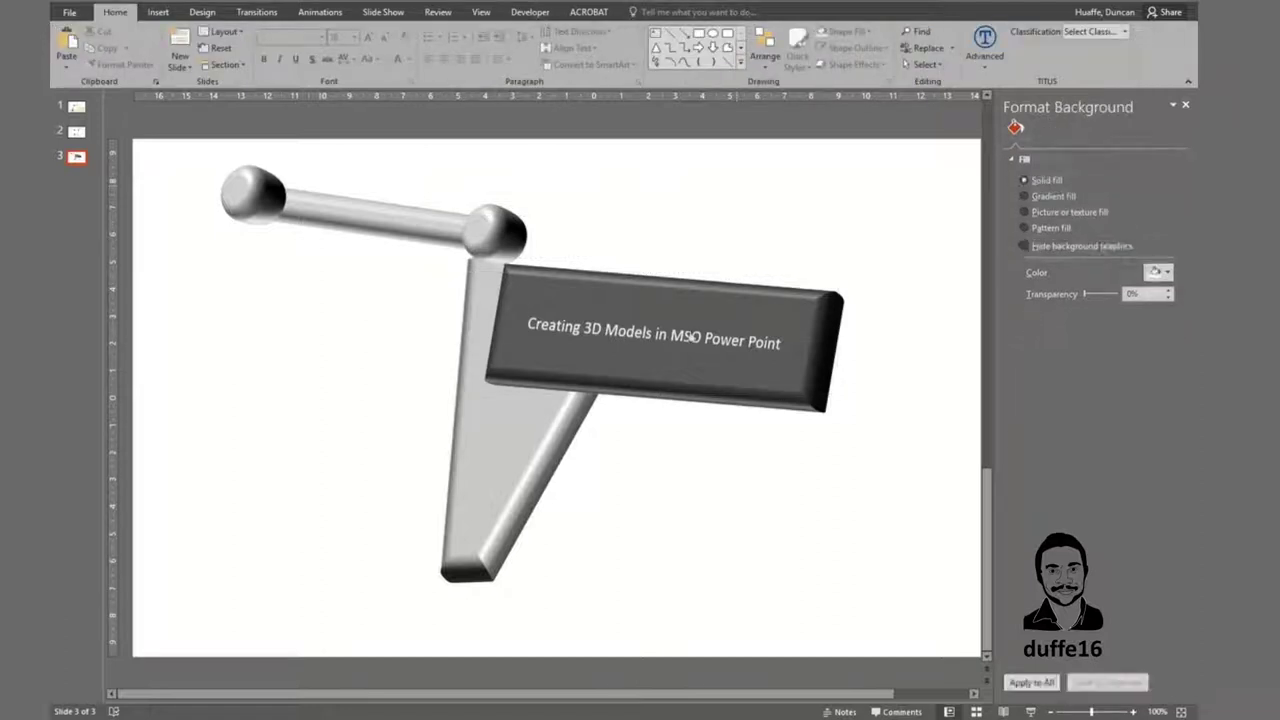